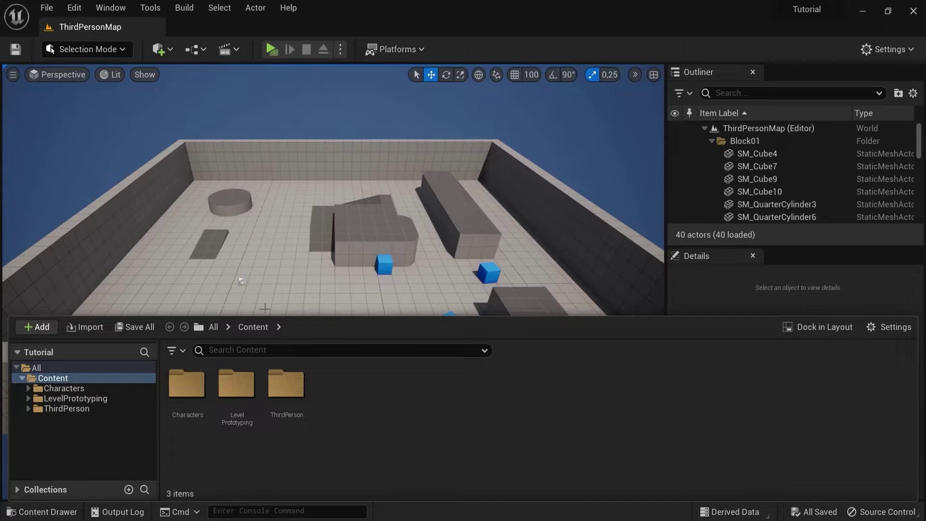
Step: Create a new level asset named NightLevel in Content, open it and save it
right_click(421, 411)
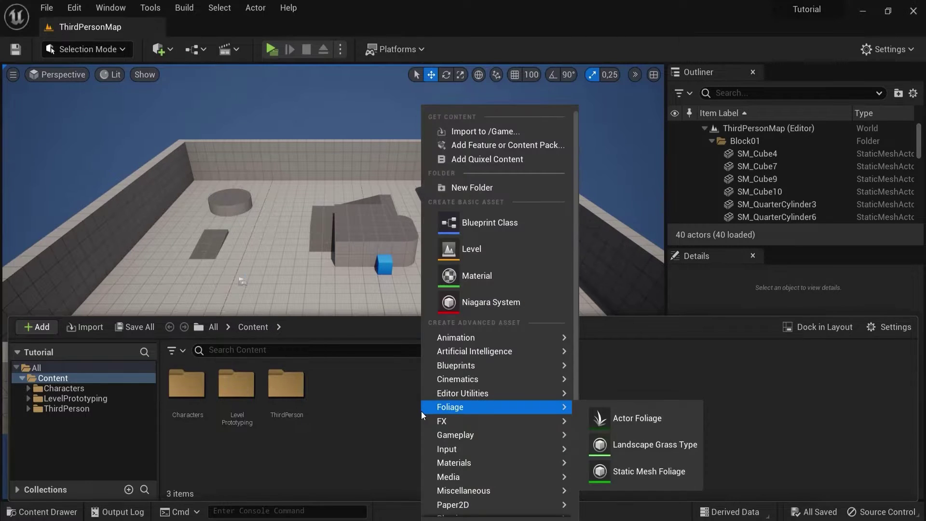
left_click(467, 249)
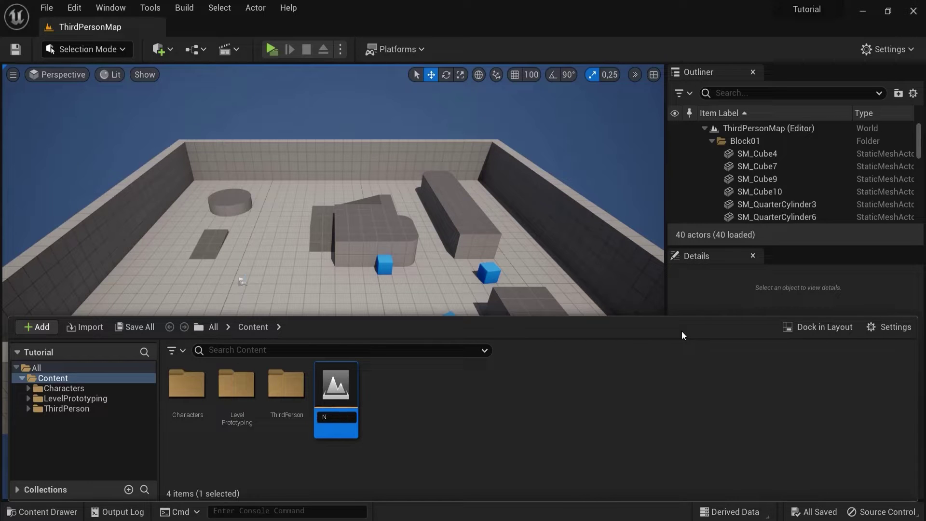
type("NightLevel")
key("Return")
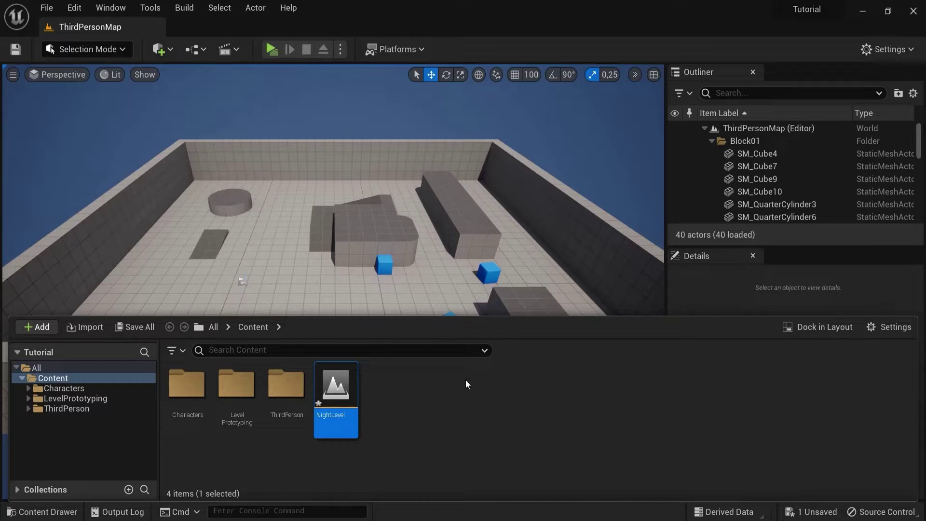
double_click(338, 388)
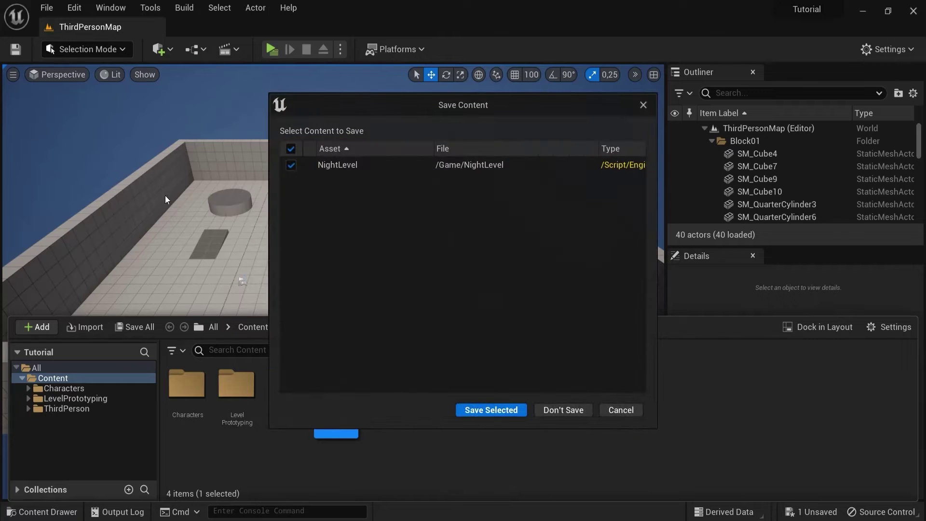
left_click(502, 409)
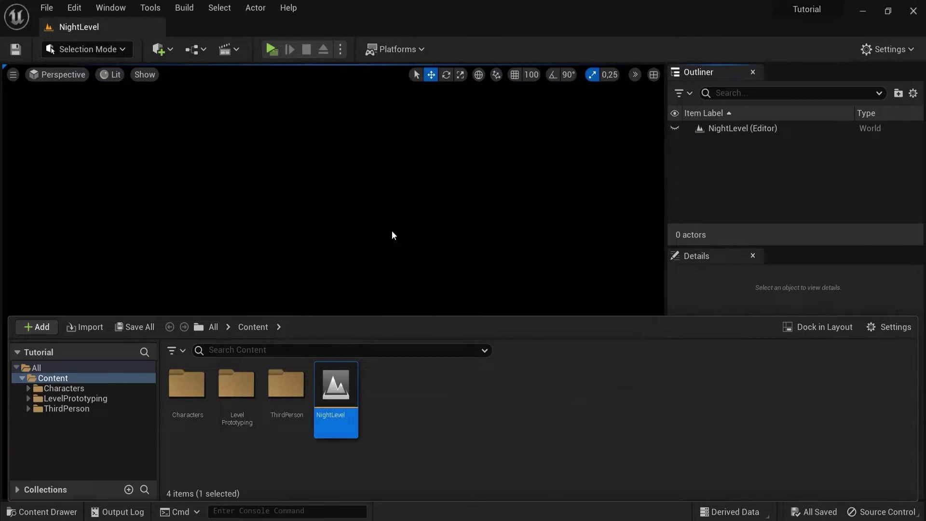
Step: Show engine content, search the Engine folder for 'sk' and drag BP_Sky_Sphere into the viewport
left_click(886, 328)
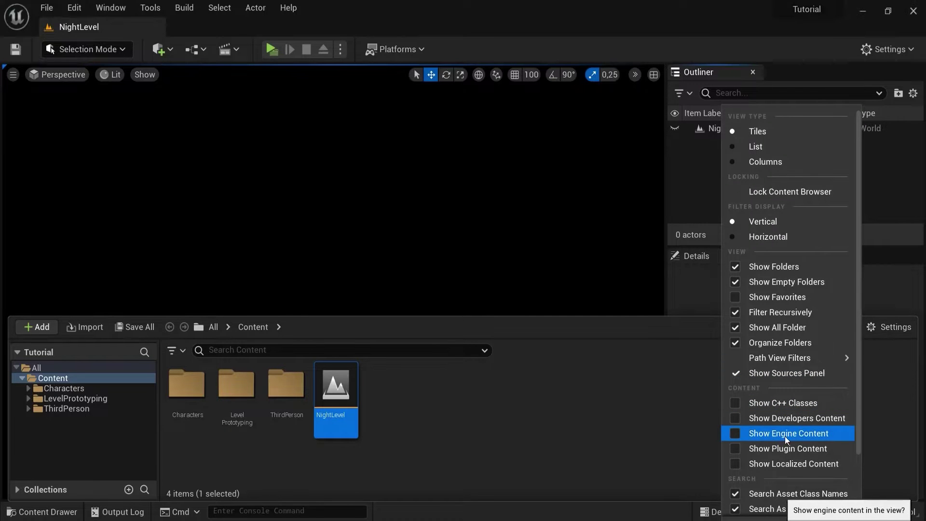
left_click(734, 434)
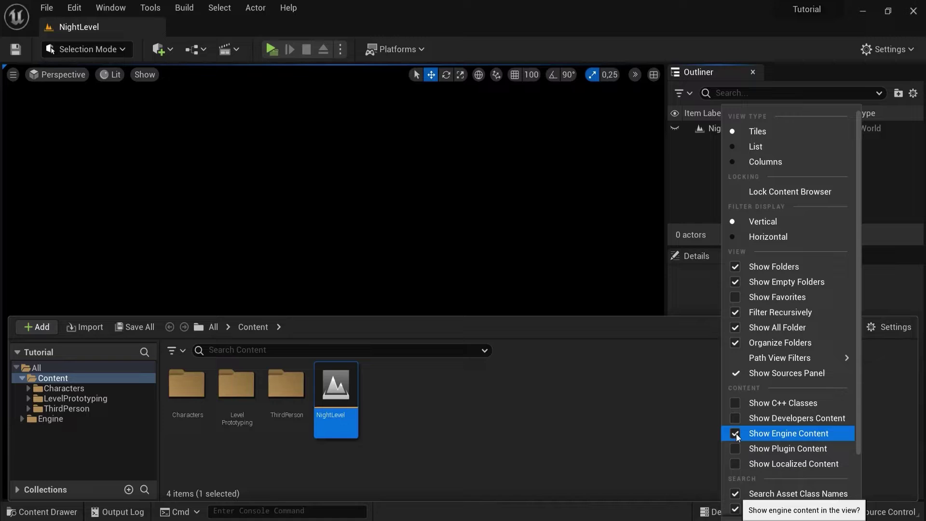
left_click(48, 419)
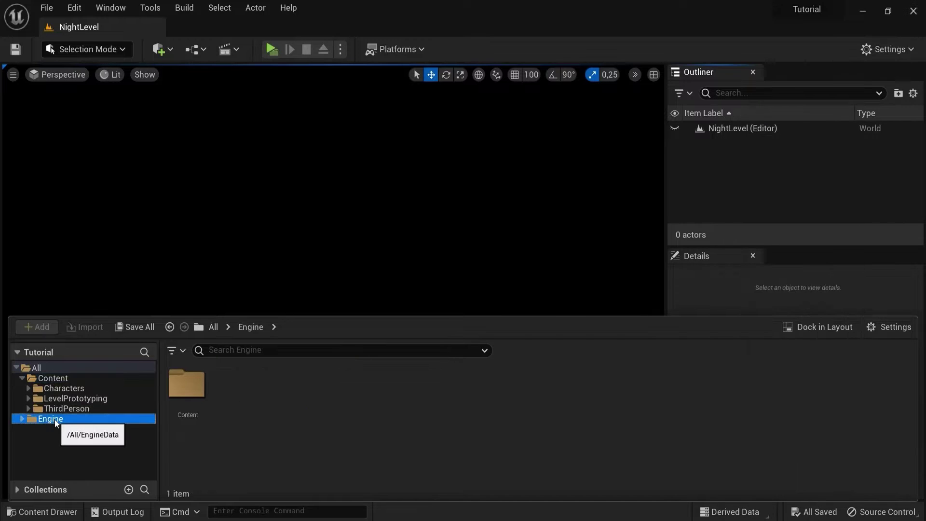
left_click(243, 351)
type("sky sphere")
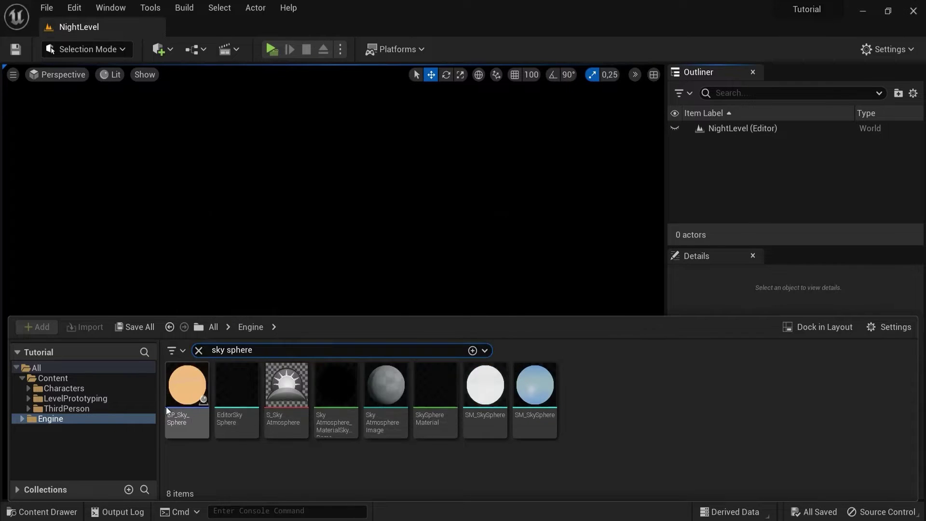
mouse_move(186, 421)
left_click_drag(186, 421, 291, 217)
Step: Turn Show Engine Content back off in the Content Browser settings
left_click(67, 514)
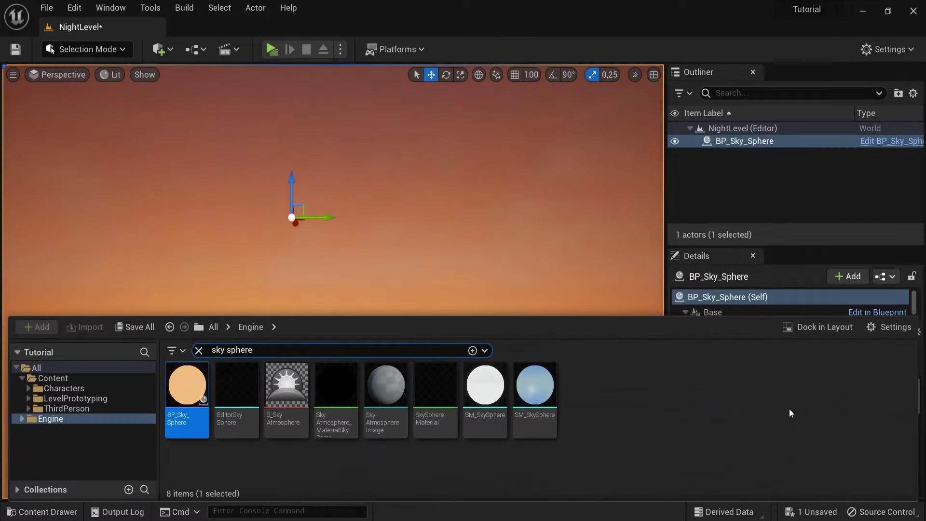
left_click(881, 327)
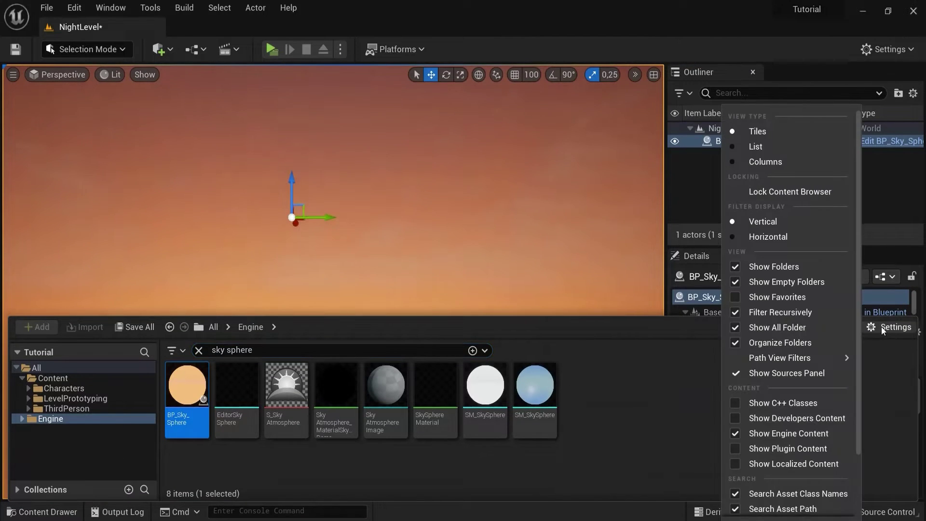
left_click(735, 434)
left_click(402, 214)
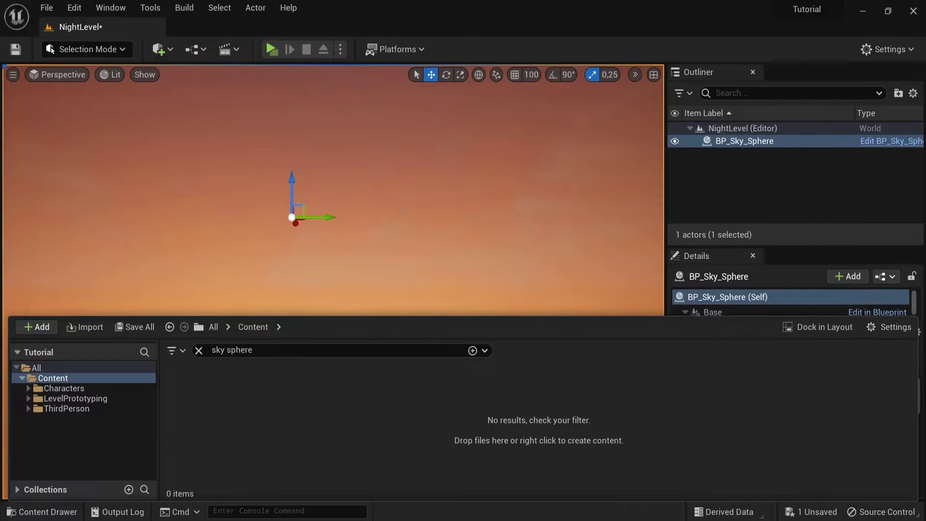
Step: Select BP_Sky_Sphere and set its Sun Height to -1,0
left_click(738, 143)
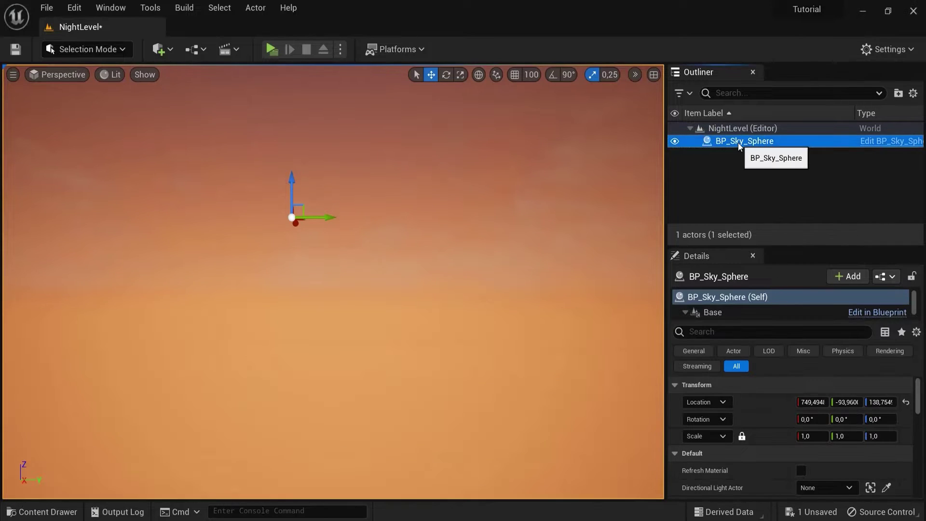
scroll(774, 429, "down", 5)
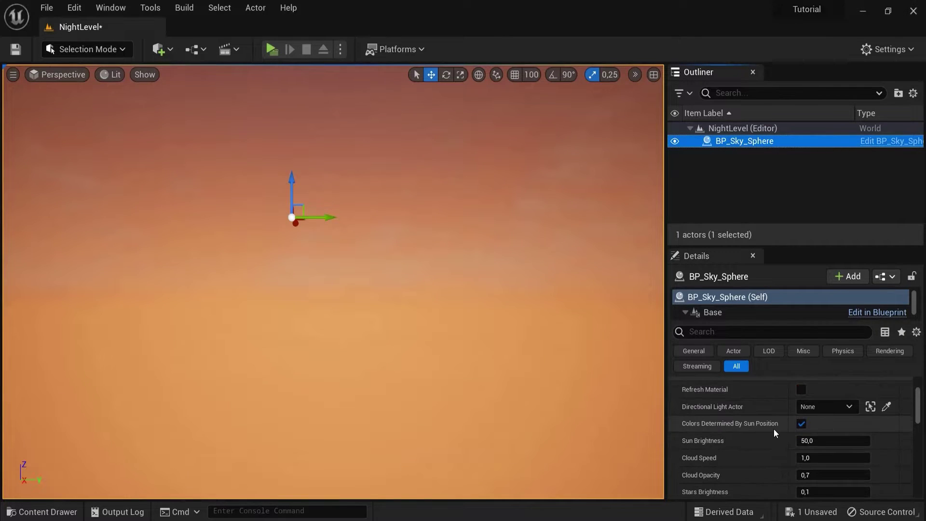
scroll(770, 434, "up", 6)
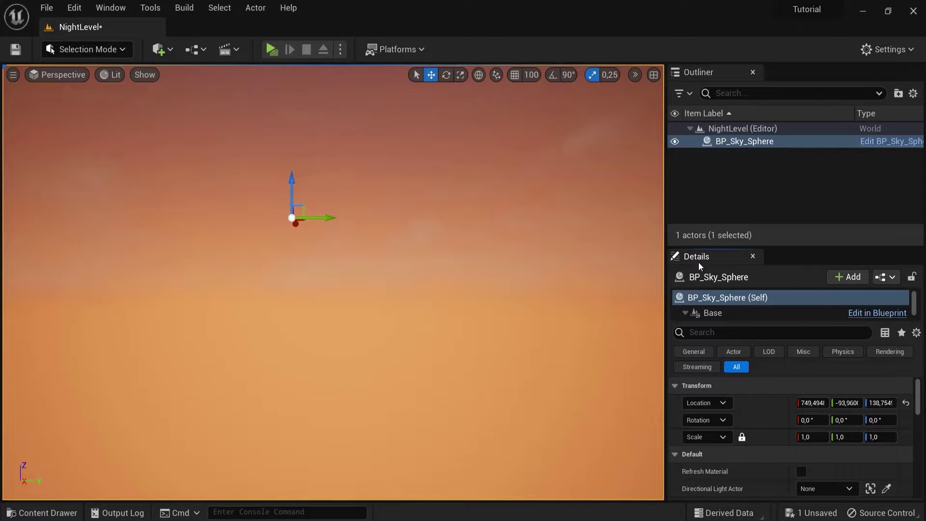
left_click_drag(918, 404, 919, 427)
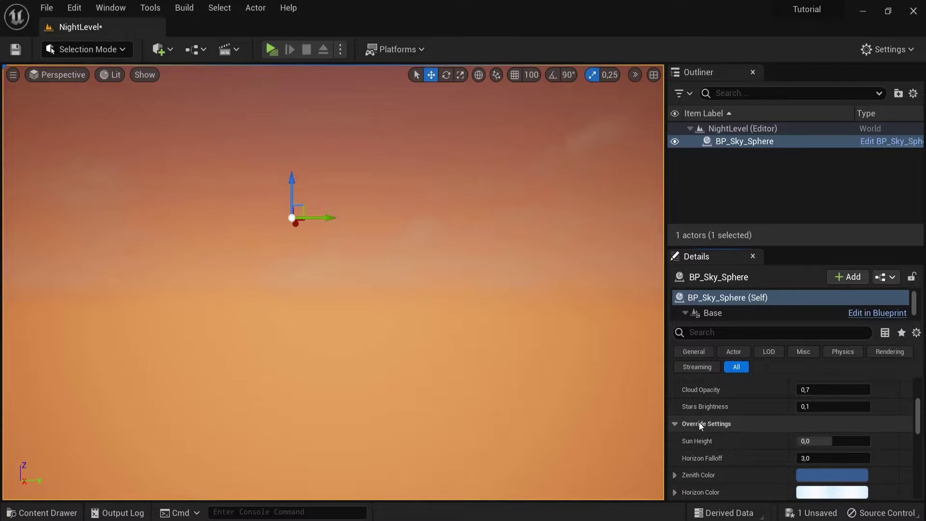
left_click_drag(843, 441, 817, 441)
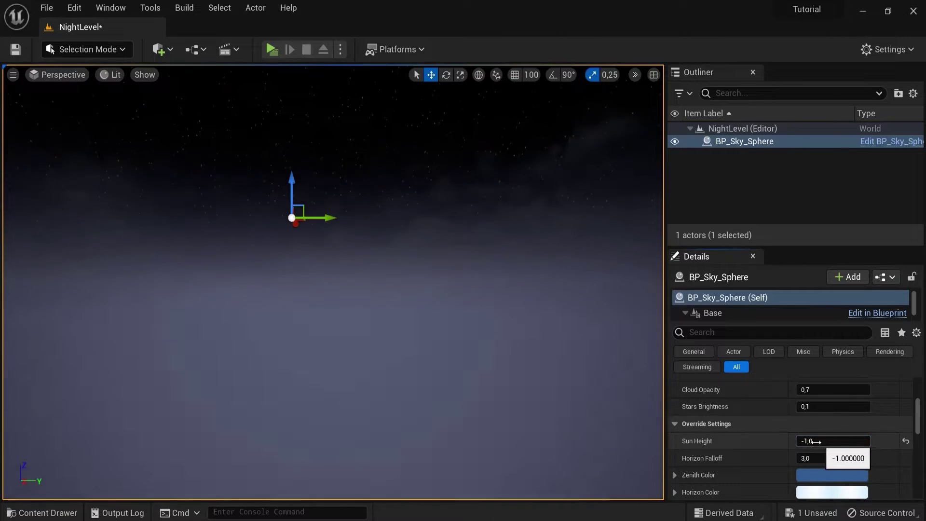
Step: Adjust the sky sphere's Stars Brightness to 0,164 while checking the starry sky
right_click_drag(475, 333, 505, 126)
right_click_drag(368, 151, 461, 418)
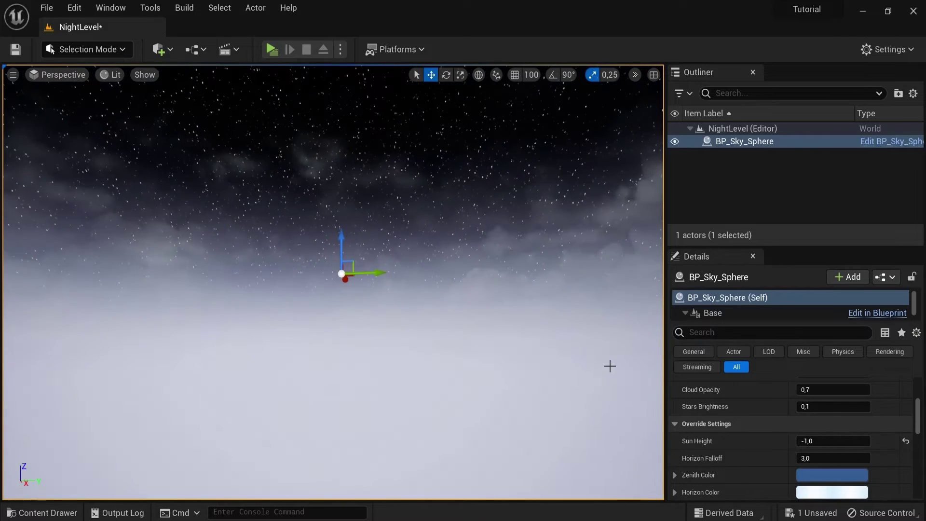
right_click_drag(610, 366, 531, 289)
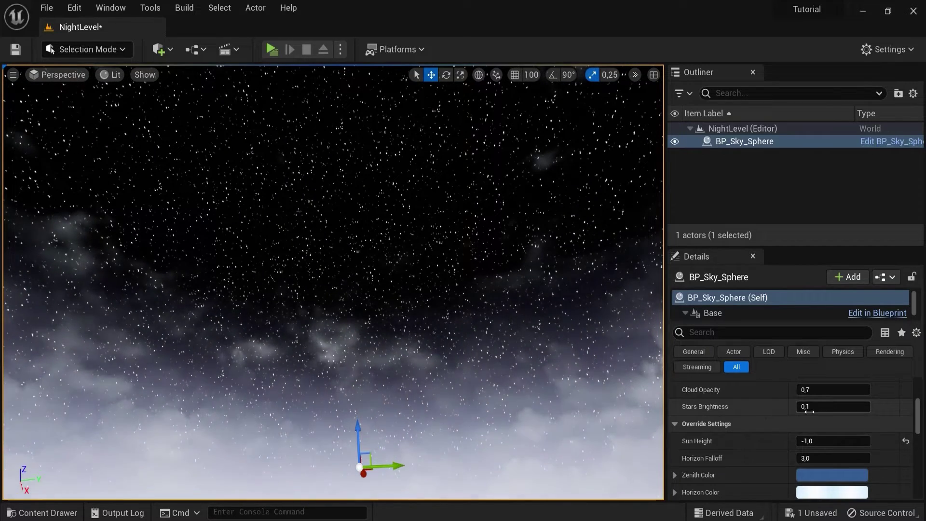
left_click_drag(809, 410, 855, 404)
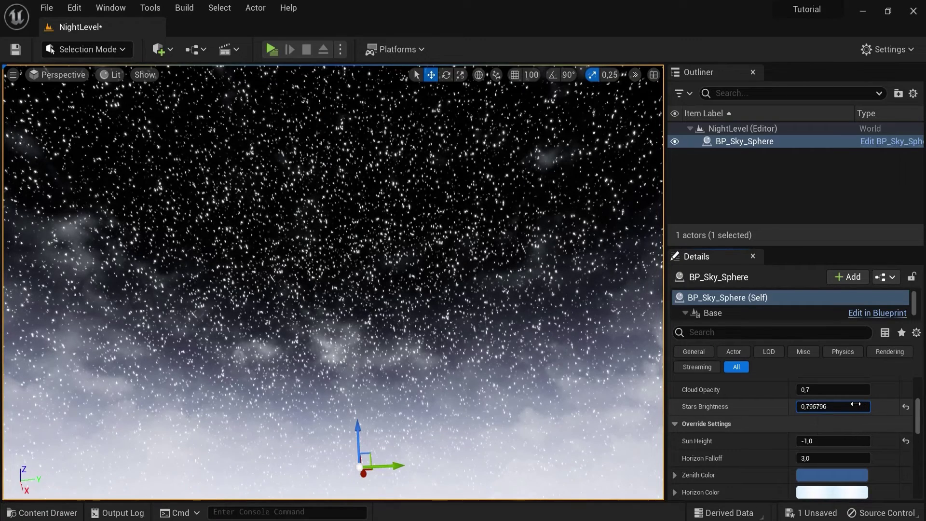
left_click(905, 407)
left_click_drag(814, 408, 823, 408)
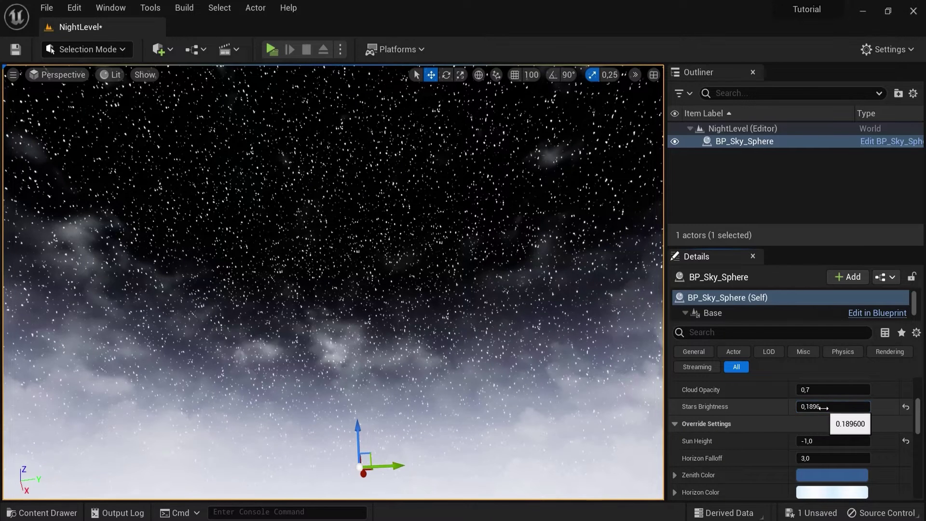
left_click_drag(822, 408, 815, 408)
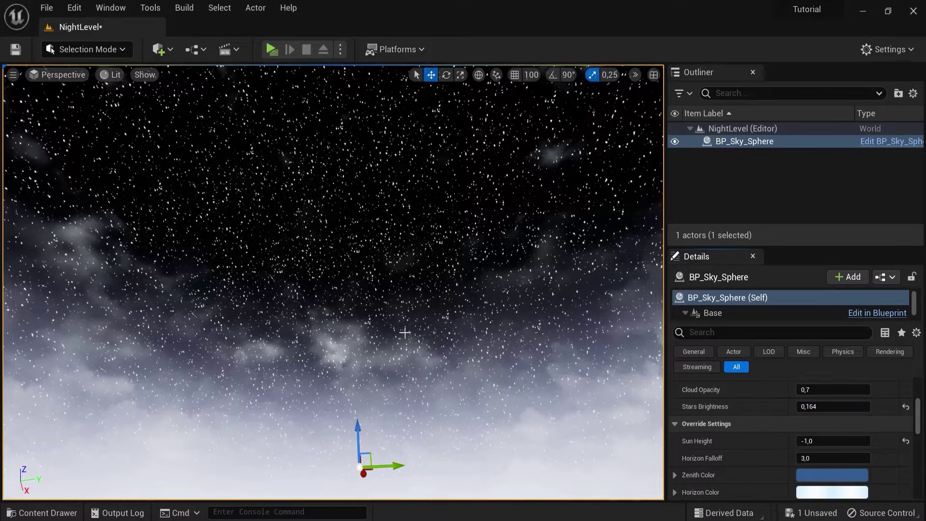
right_click_drag(254, 230, 253, 292)
Step: Create a default Landscape in Landscape mode, then return to Selection mode
left_click(78, 48)
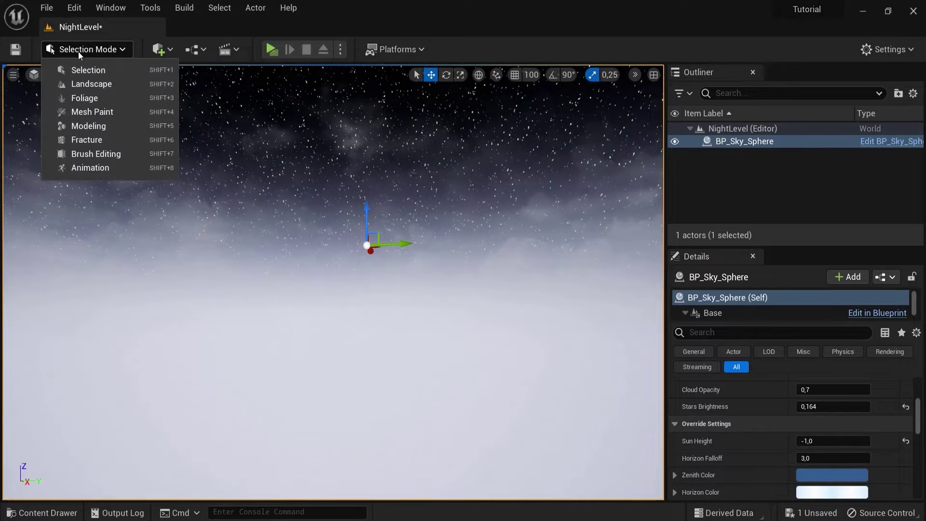
left_click(88, 83)
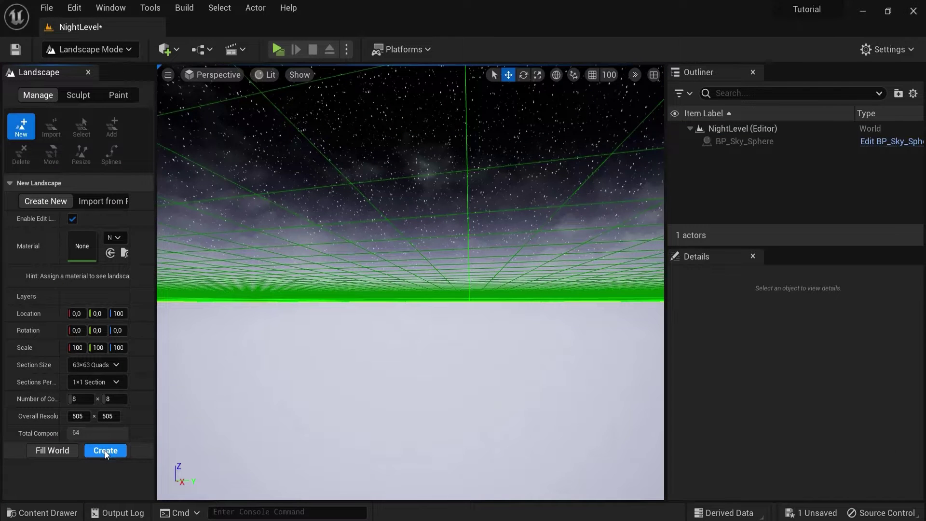
left_click(105, 450)
left_click(92, 50)
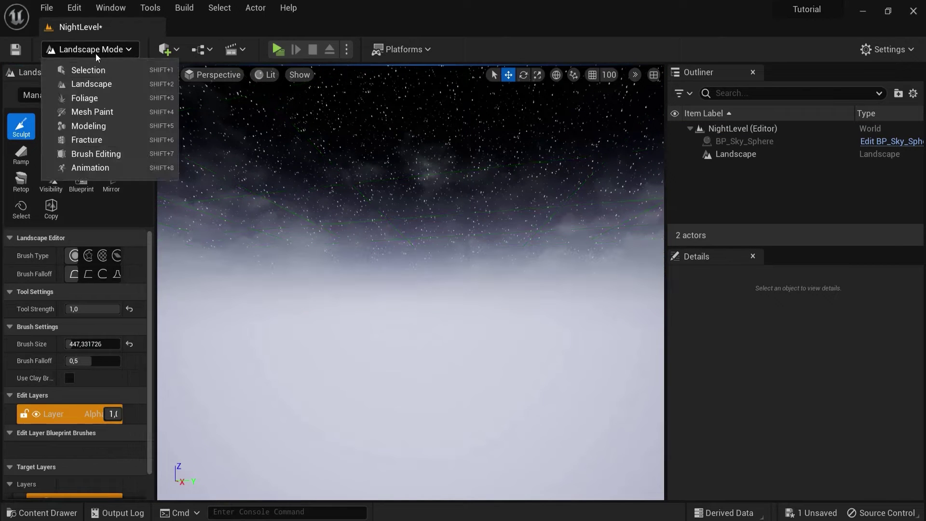
left_click(88, 70)
right_click_drag(302, 307, 388, 339)
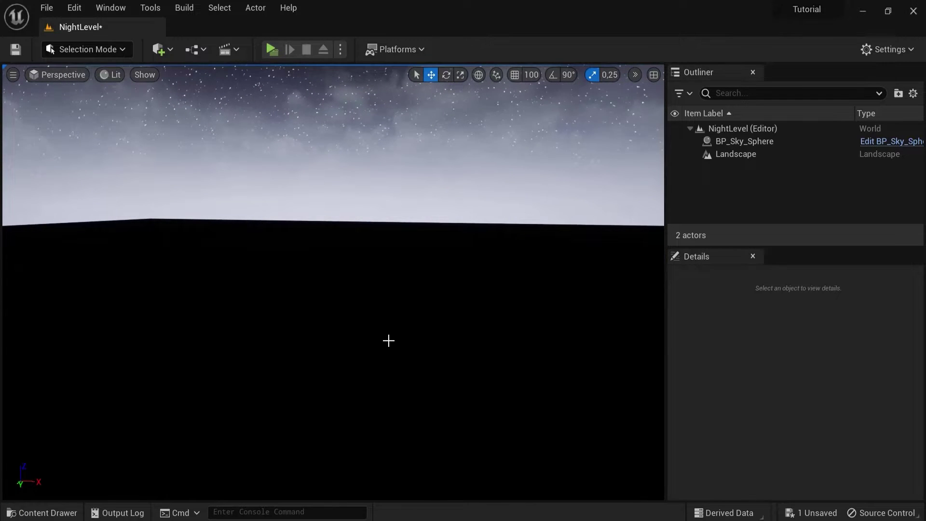
Step: Place a Player Start from Quick Add > Basic and test-play the level, then stop
left_click(163, 51)
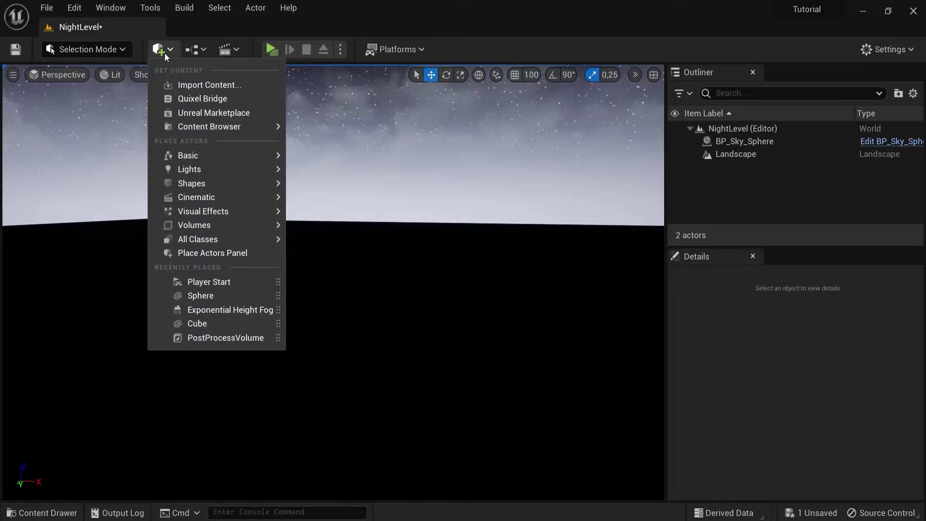
mouse_move(209, 158)
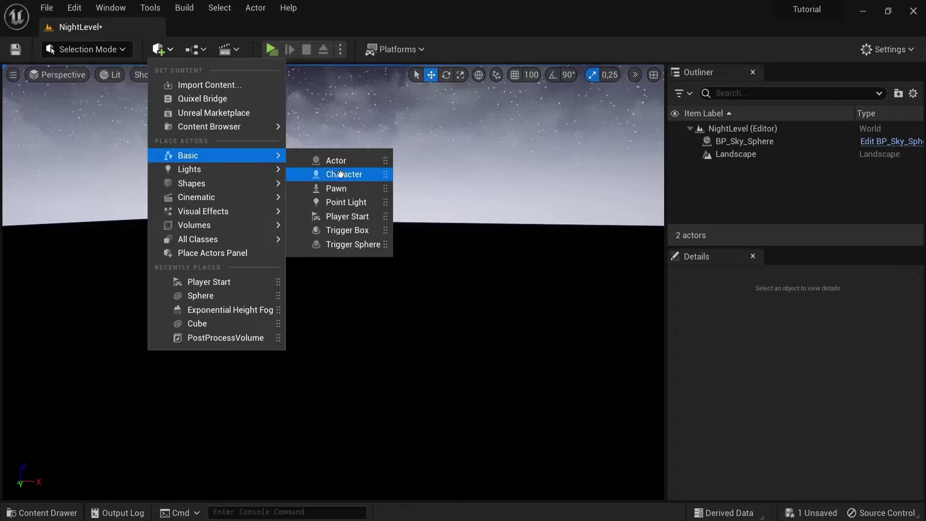
left_click_drag(388, 273, 356, 318)
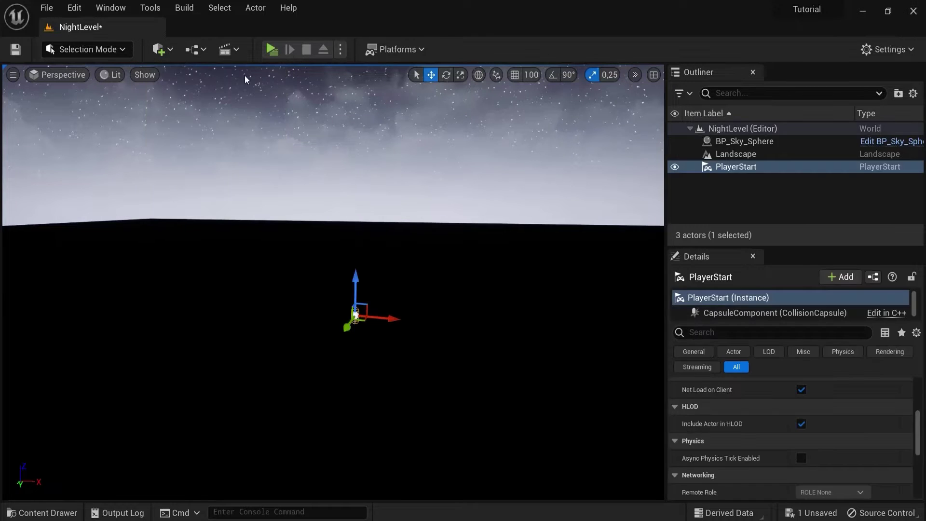
key("alt+p")
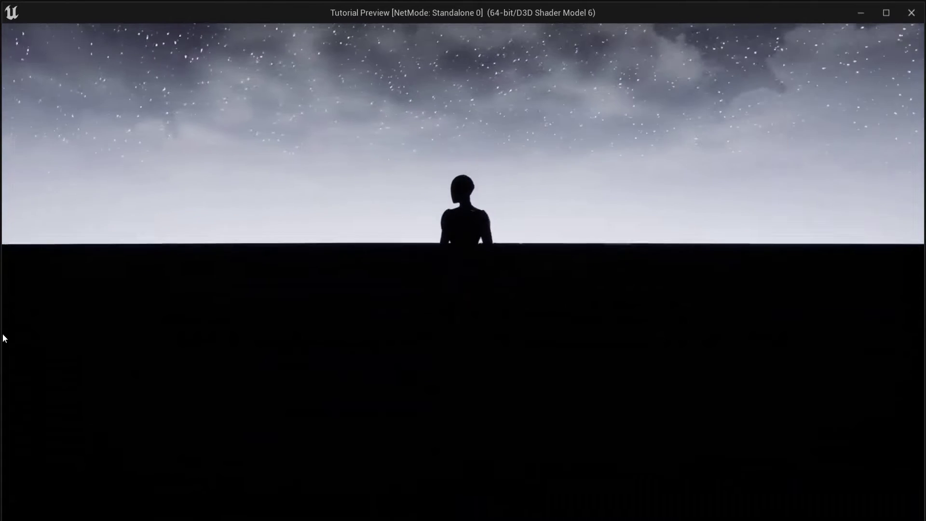
key("Escape")
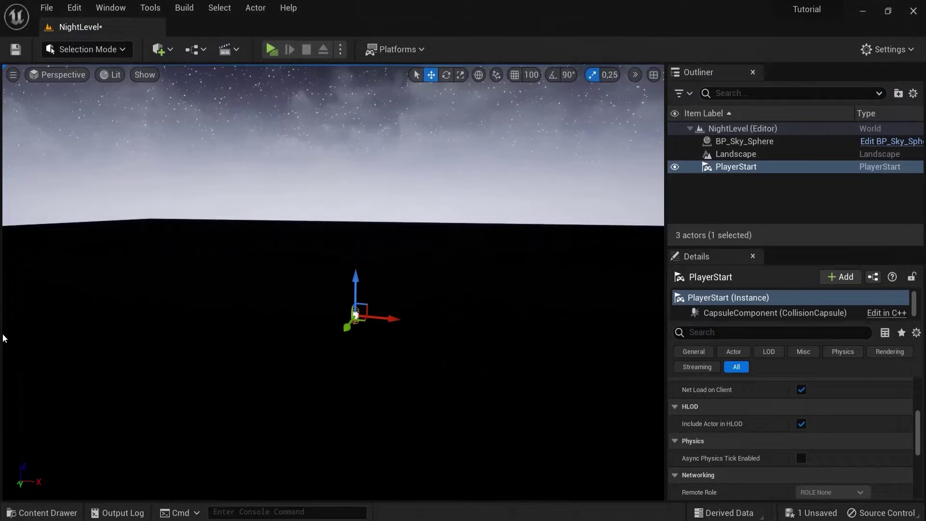
Step: Add a Sky Light, atmospheric Directional Light and Height Fog via the Env. Light Mixer
left_click(109, 8)
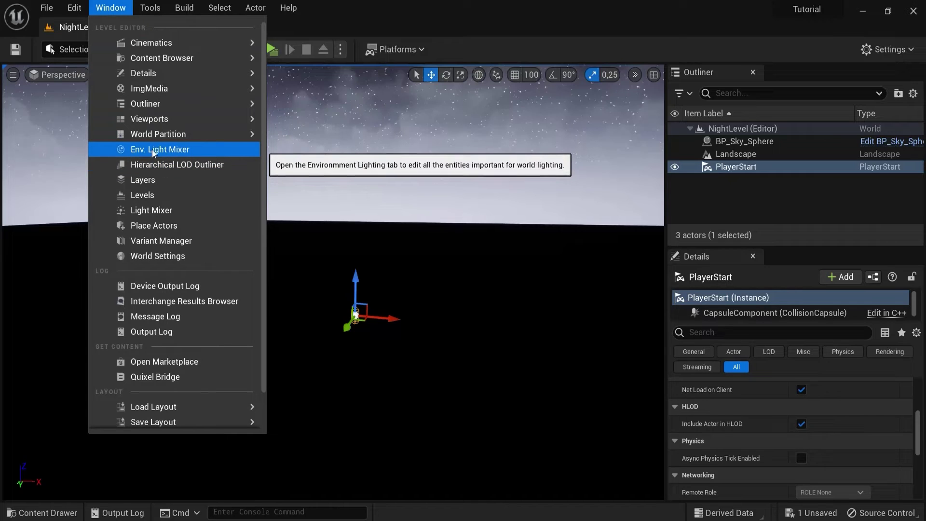
left_click(169, 148)
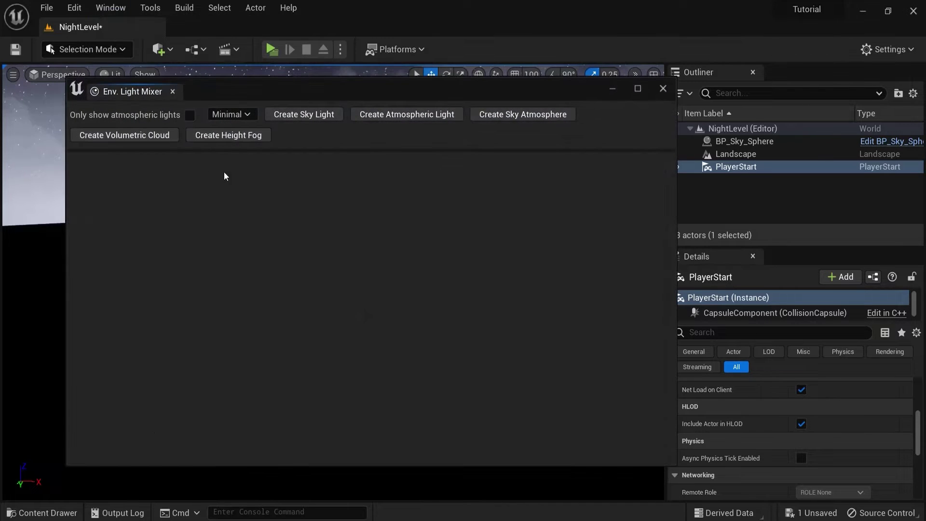
left_click(298, 114)
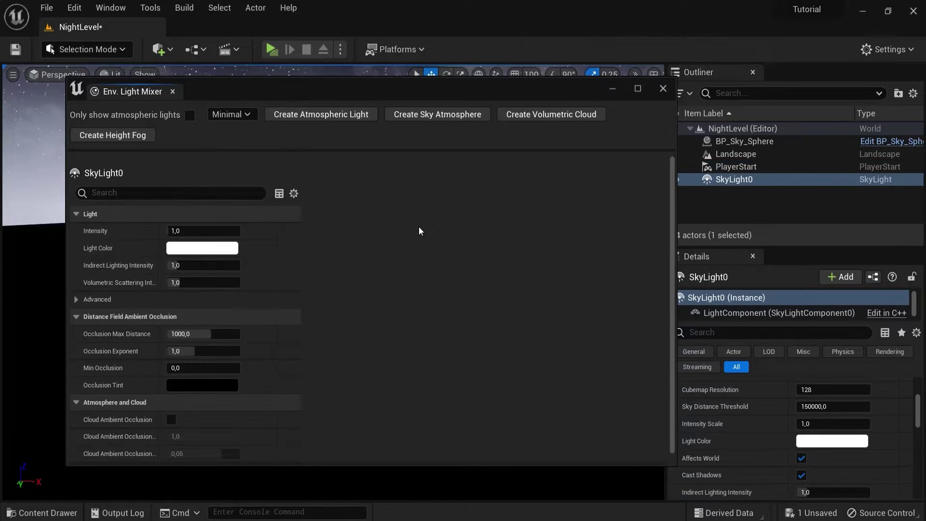
left_click(311, 114)
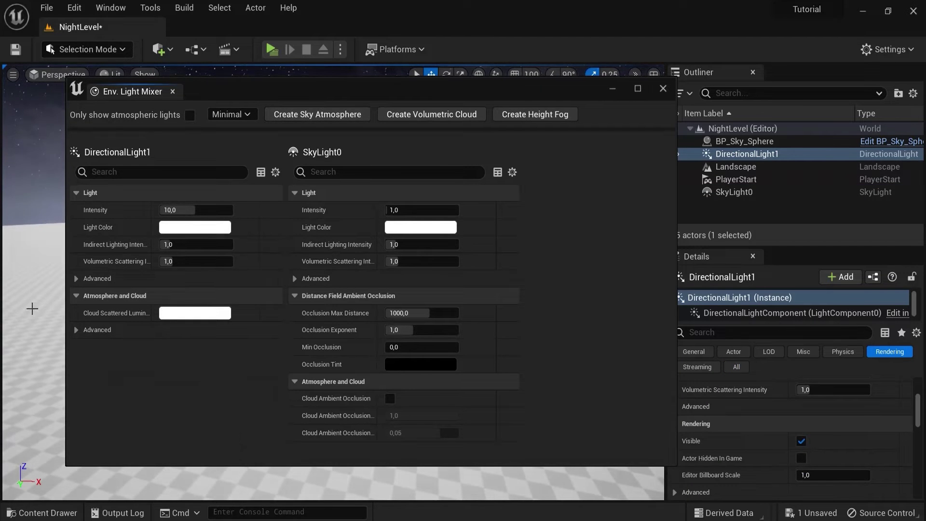
left_click(531, 116)
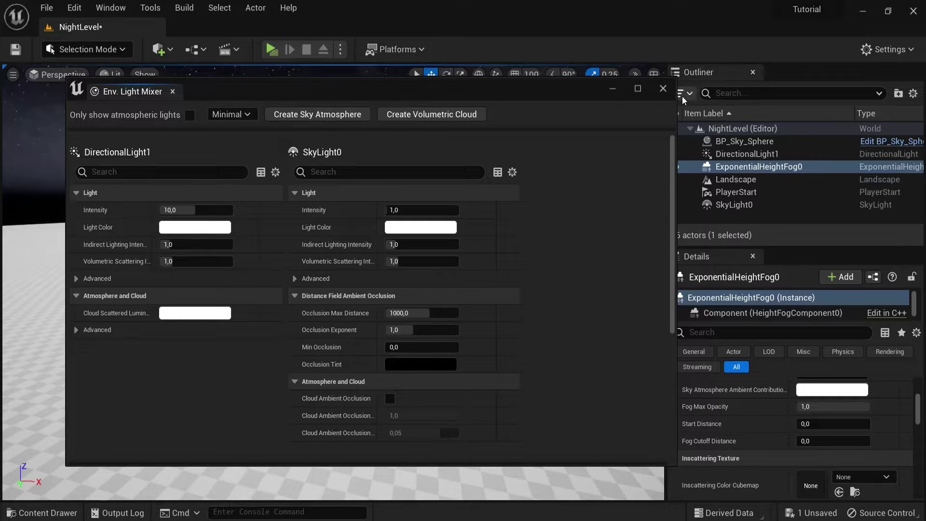
Step: Re-angle DirectionalLight1 with Ctrl+L to dim the ground and delete the stray point light
left_click(664, 89)
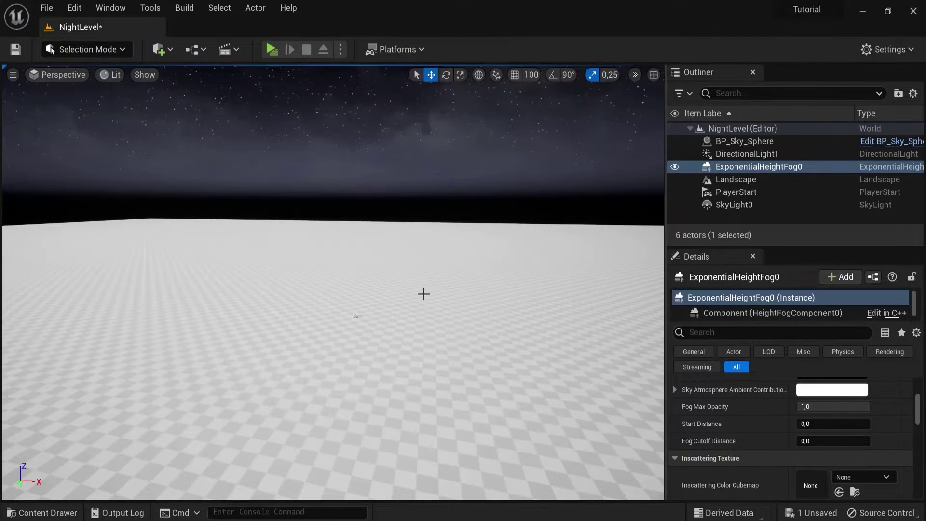
left_click(732, 155)
right_click_drag(414, 313, 353, 307)
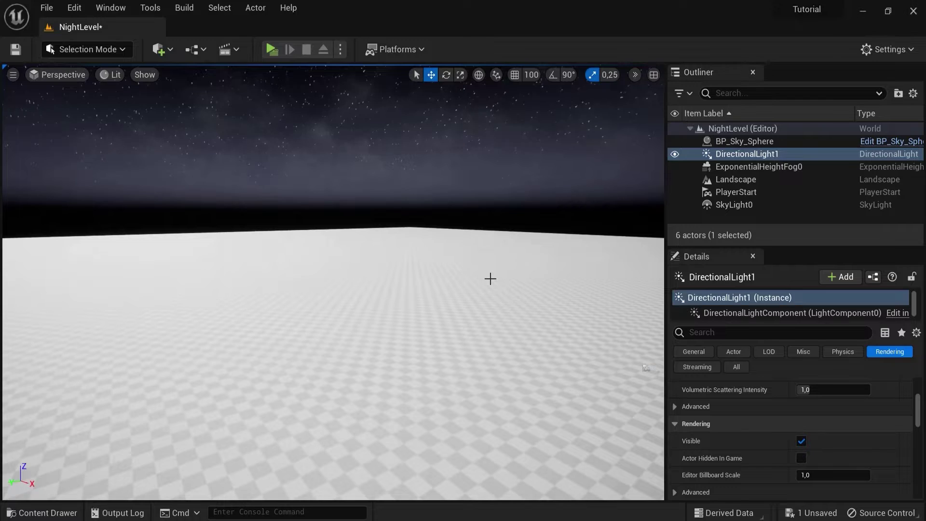
key("ctrl+l")
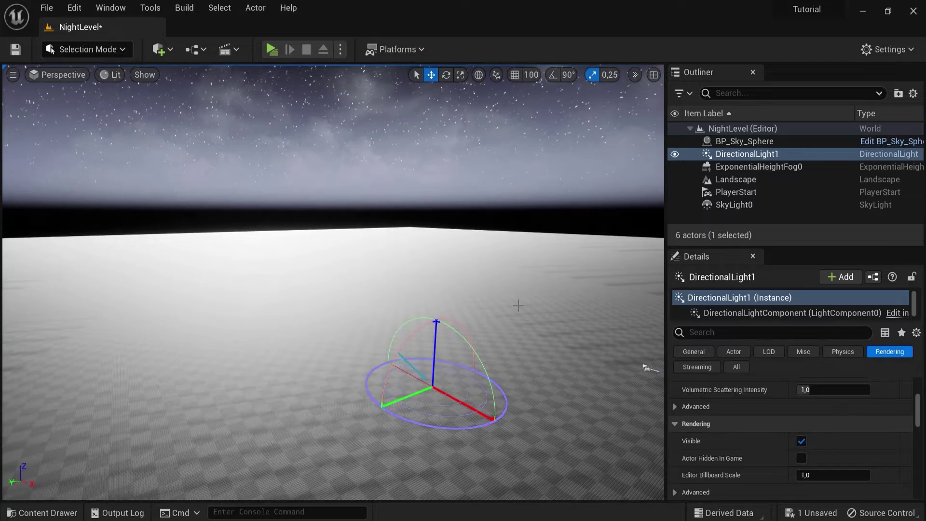
left_click(518, 306)
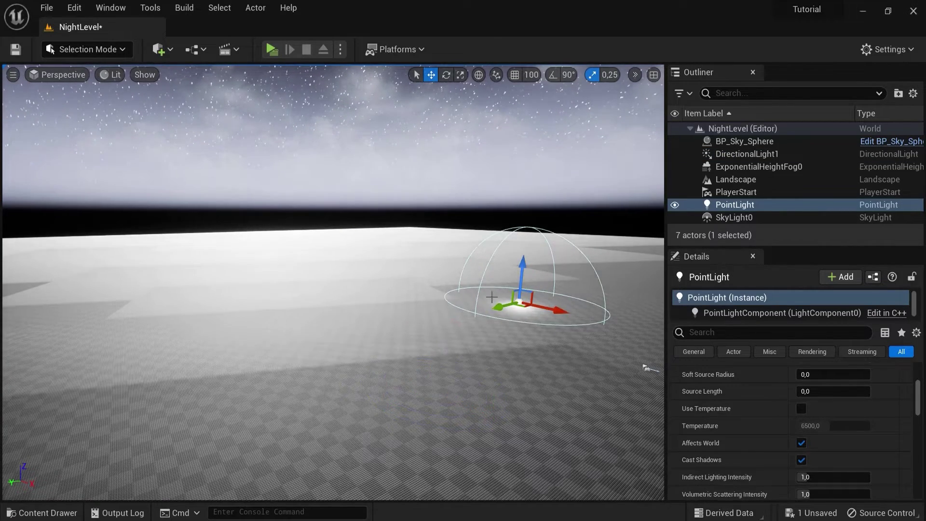
key("Delete")
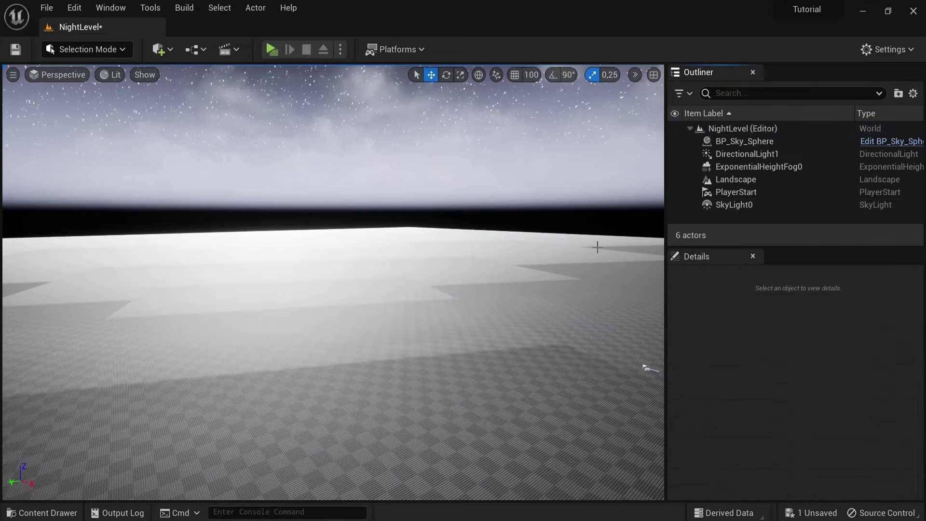
Step: Lower DirectionalLight1's Intensity to about 4,38 lux
left_click(761, 154)
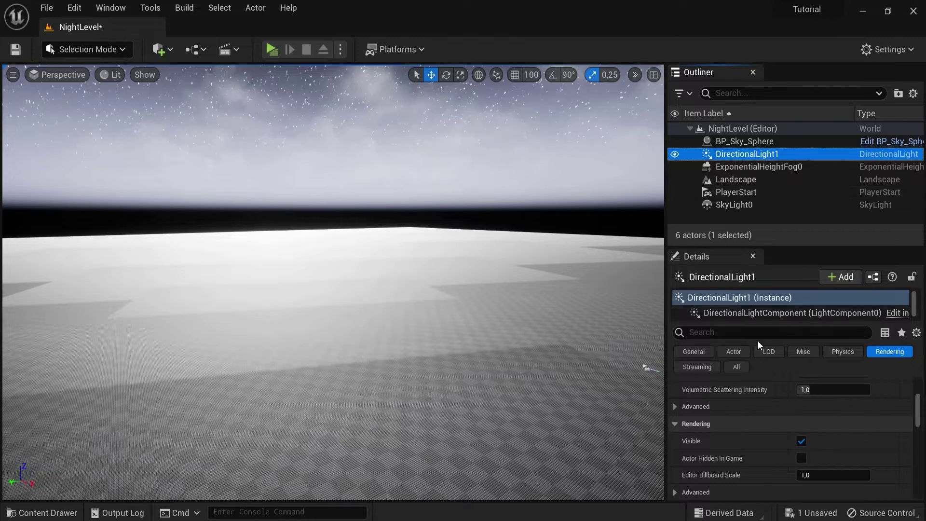
scroll(783, 397, "down", 2)
scroll(797, 431, "up", 4)
scroll(795, 439, "up", 2)
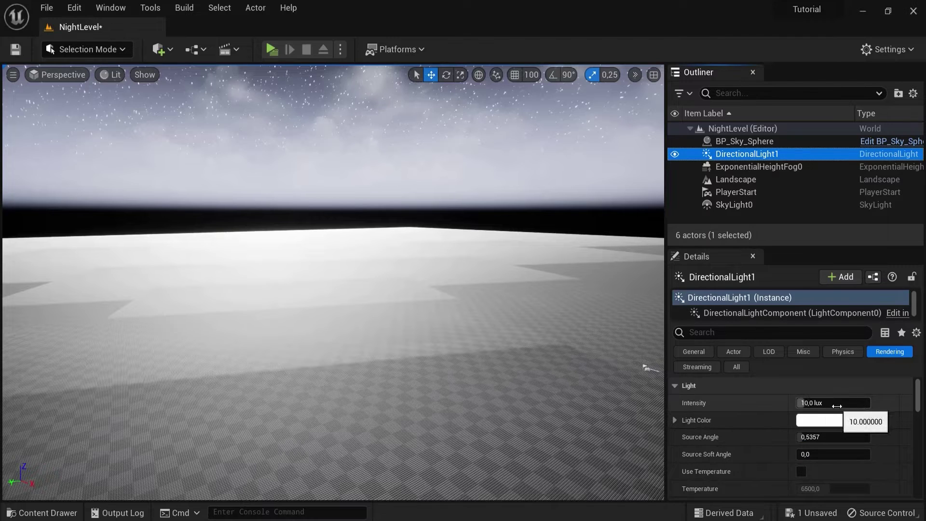
mouse_move(820, 403)
left_mouse_down()
mouse_move(829, 406)
mouse_move(817, 406)
left_mouse_up()
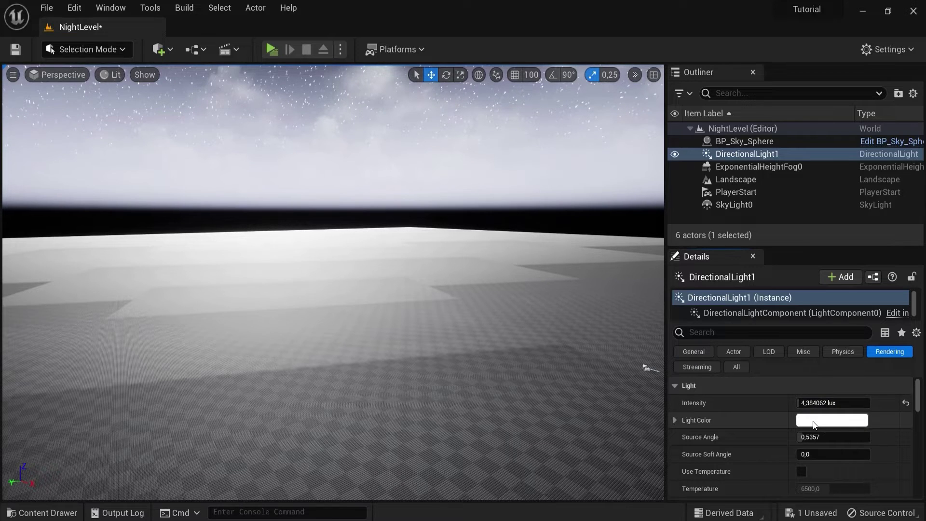
Step: Tint DirectionalLight1's Light Color pale blue (sRGB E4E6FF) in the Color Picker
left_click(814, 425)
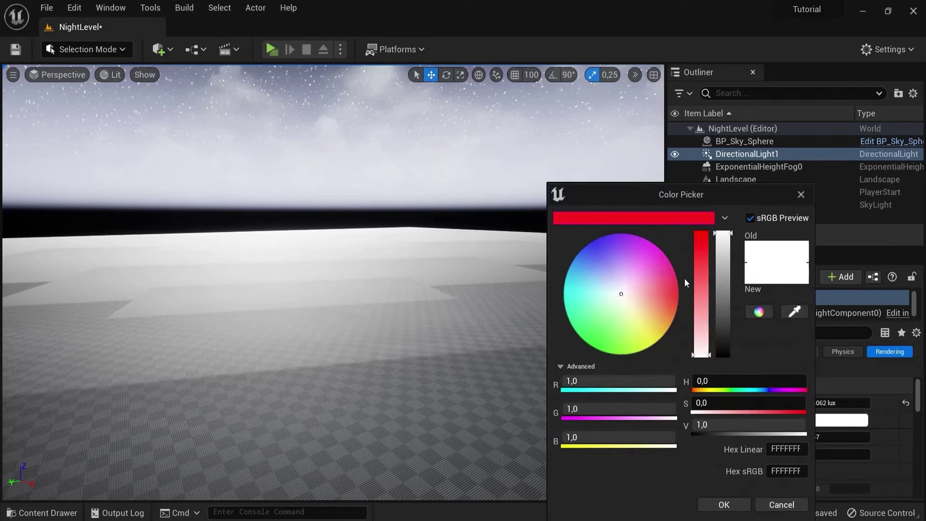
mouse_move(620, 296)
left_mouse_down()
mouse_move(667, 299)
mouse_move(599, 353)
mouse_move(594, 300)
mouse_move(609, 273)
mouse_move(620, 292)
mouse_move(615, 284)
left_mouse_up()
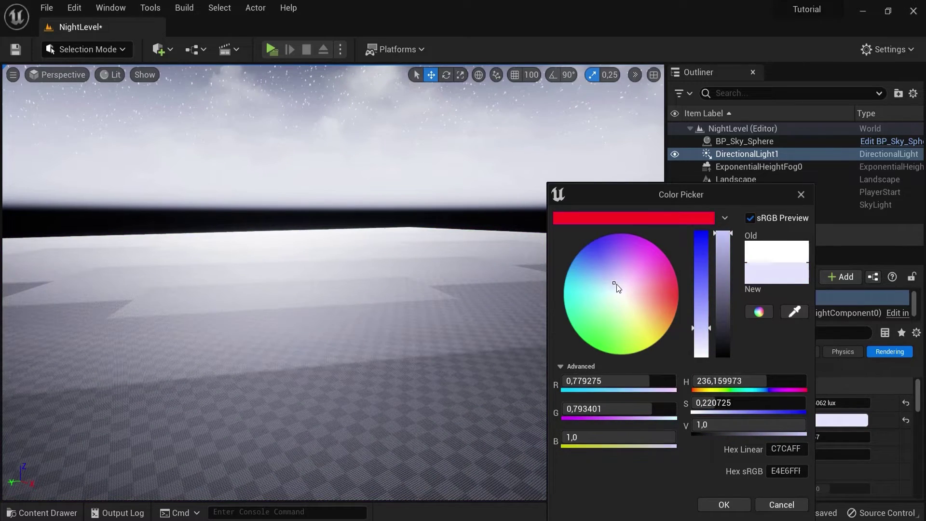
left_click(726, 505)
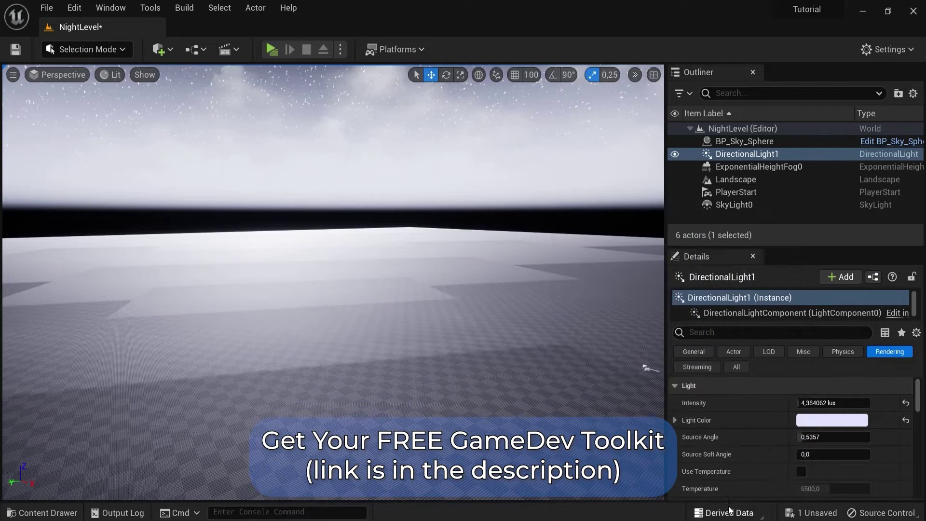
Step: Toggle SkyLight0's visibility off and on to compare its effect
left_click(729, 206)
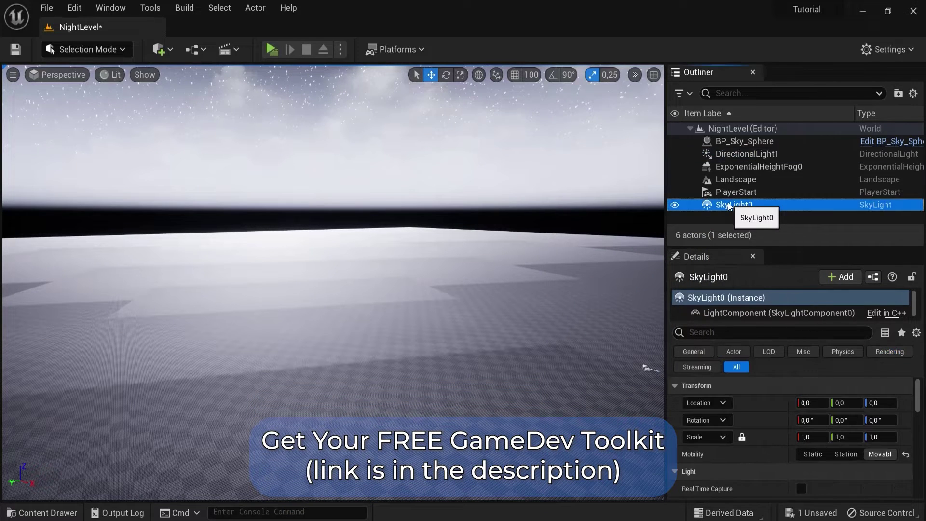
left_click(674, 206)
left_click(674, 206)
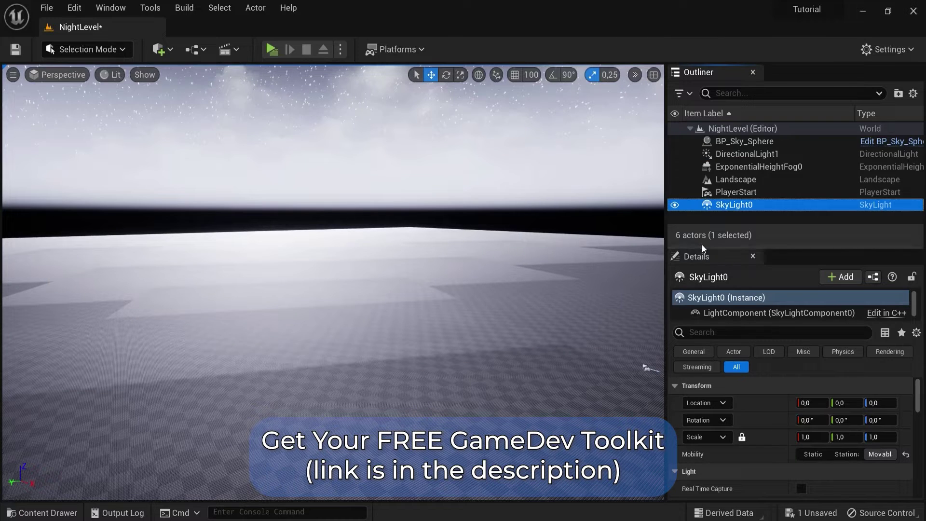
left_click(674, 205)
left_click(673, 205)
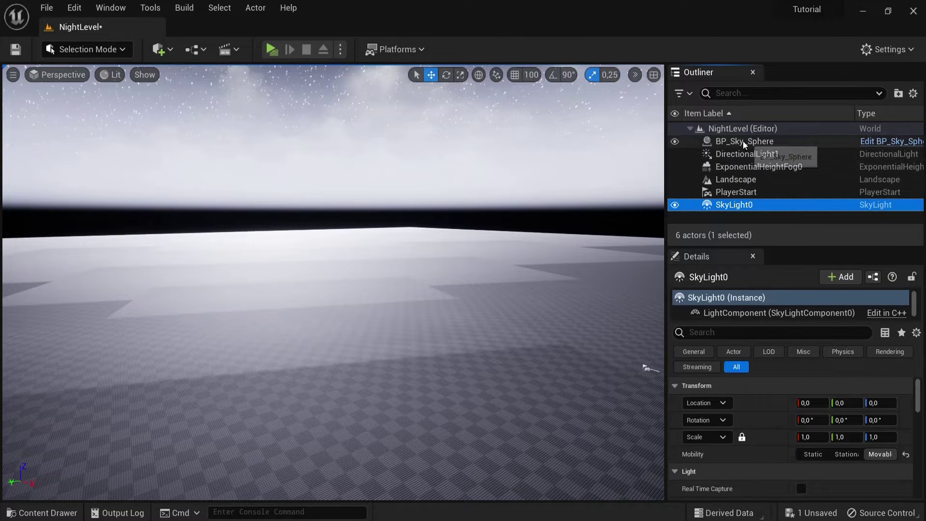
Step: Toggle ExponentialHeightFog0's visibility off and on to compare the sky with and without fog
left_click(744, 167)
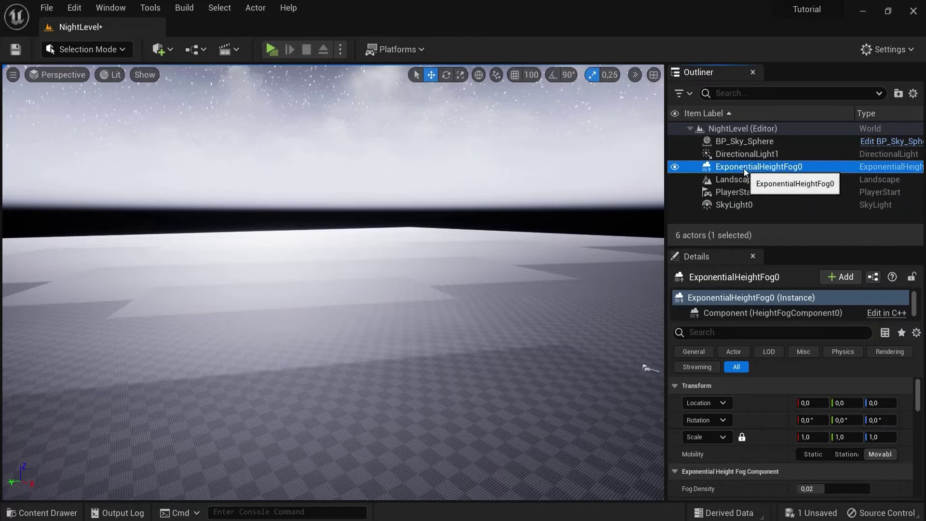
left_click(675, 167)
right_click_drag(614, 188, 921, 226)
right_click_drag(569, 187, 544, 141)
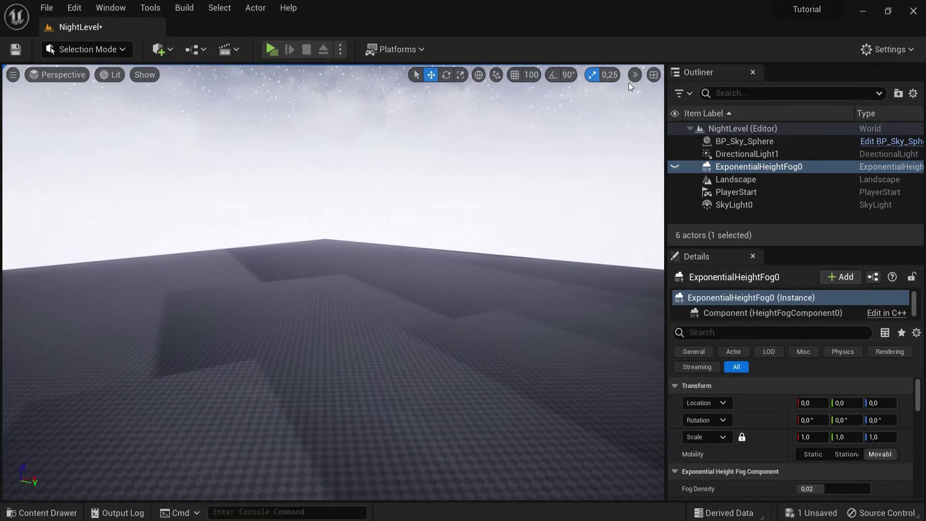
left_click(675, 167)
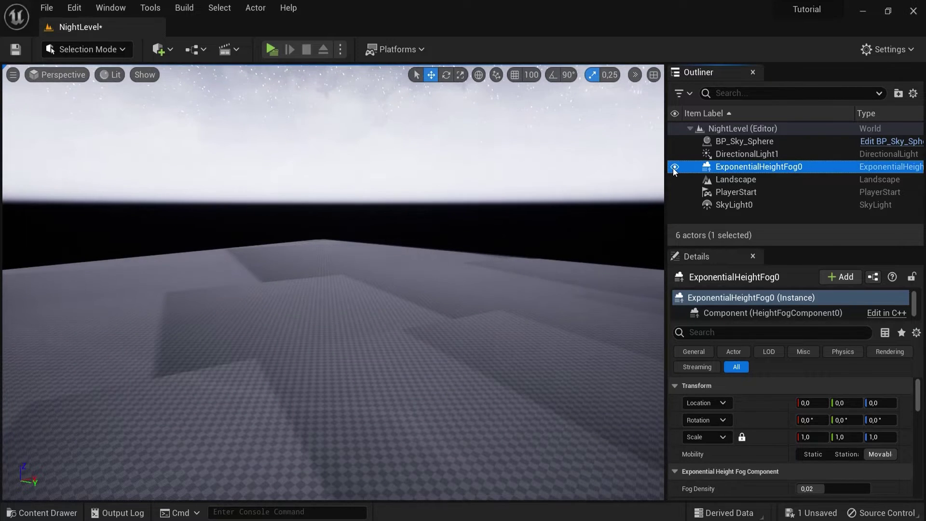
left_click(675, 167)
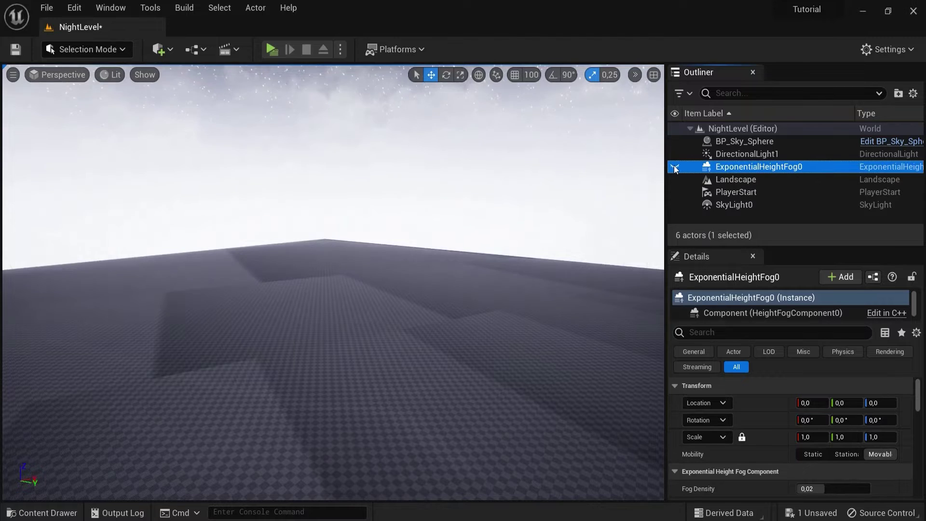
left_click(675, 167)
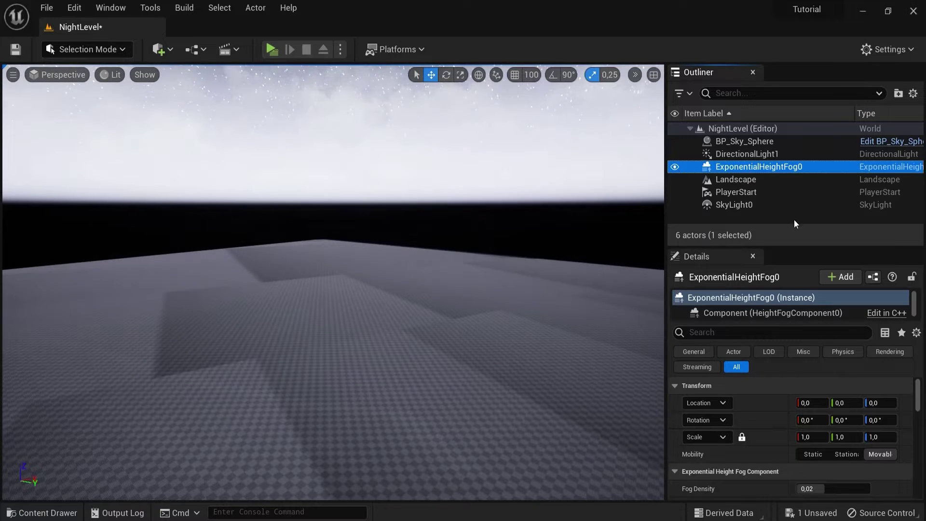
Step: Try different Fog Density values, then reset it to the default 0,02
scroll(738, 452, "down", 4)
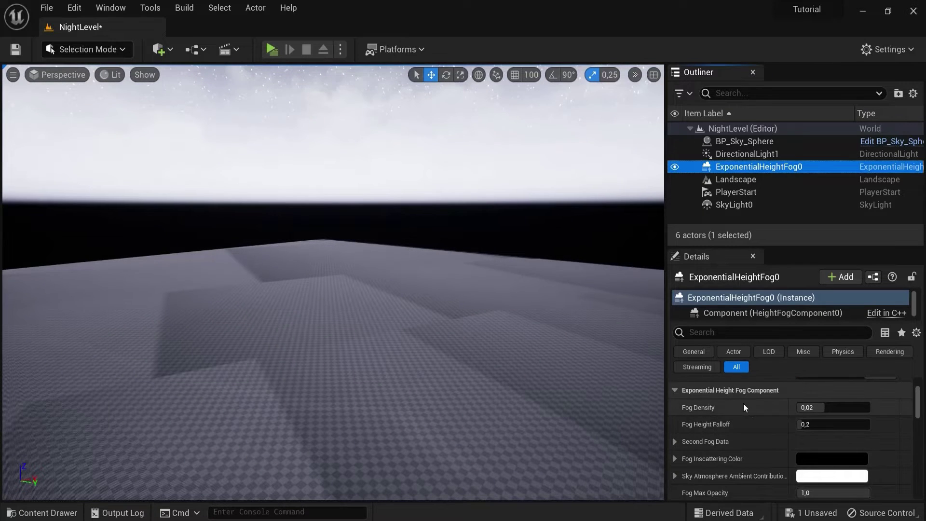
left_click_drag(835, 408, 808, 407)
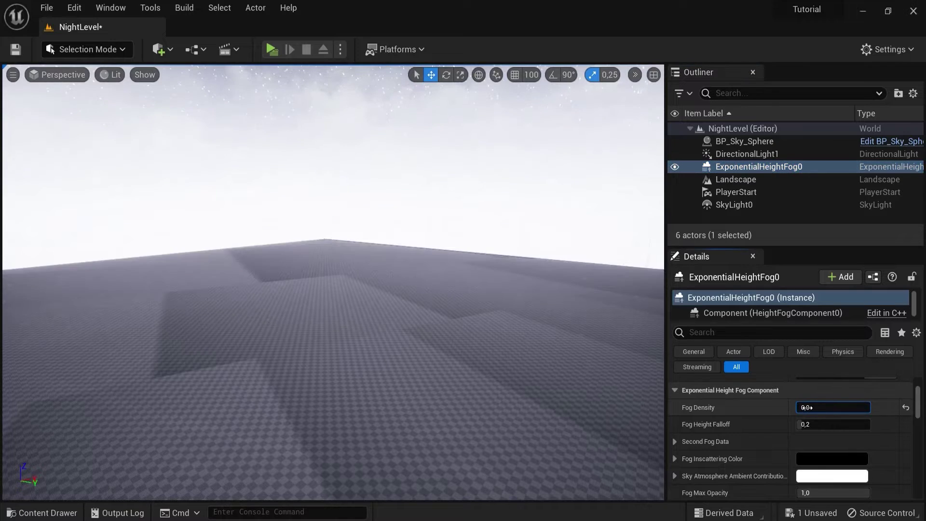
right_click_drag(593, 228, 675, 208)
right_click_drag(477, 375, 477, 405)
left_click_drag(820, 403, 832, 404)
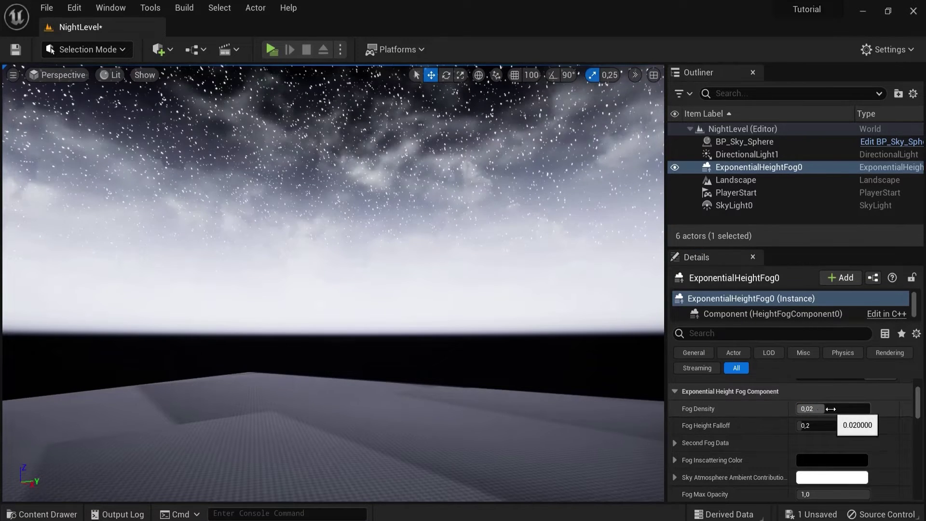
left_click(906, 409)
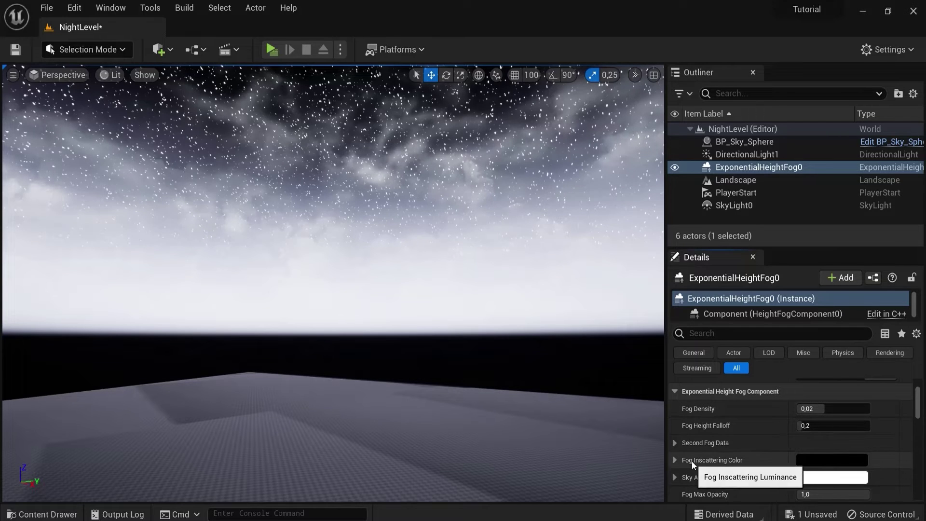
Step: Set the fog's inscattering colour to a muted grey-green (sRGB 7C8B7E) in the Color Picker
left_click(823, 461)
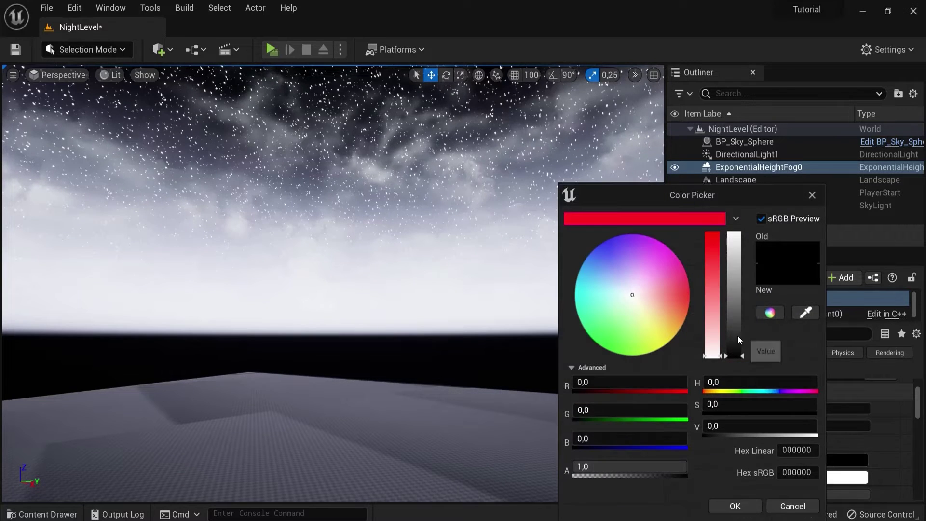
left_click_drag(730, 338, 734, 234)
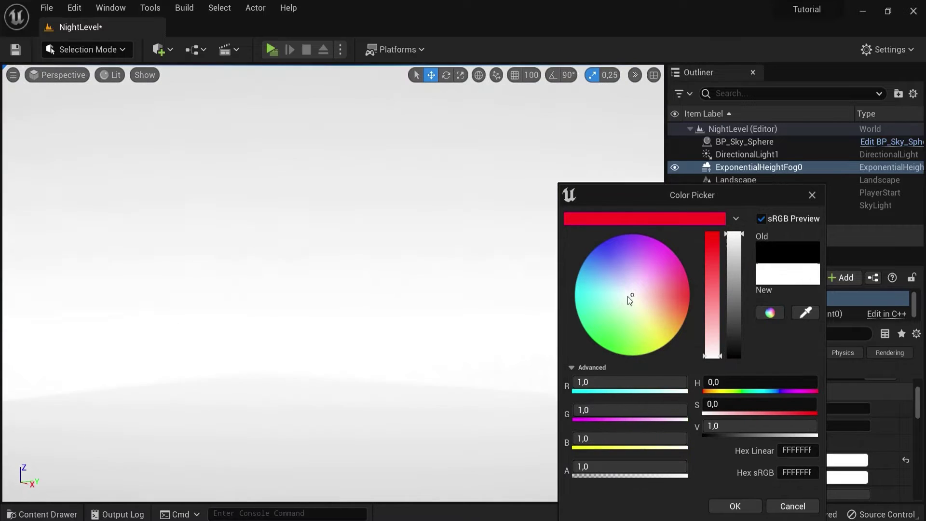
mouse_move(630, 297)
left_mouse_down()
mouse_move(649, 274)
mouse_move(633, 281)
mouse_move(634, 297)
left_mouse_up()
left_click_drag(733, 236, 728, 320)
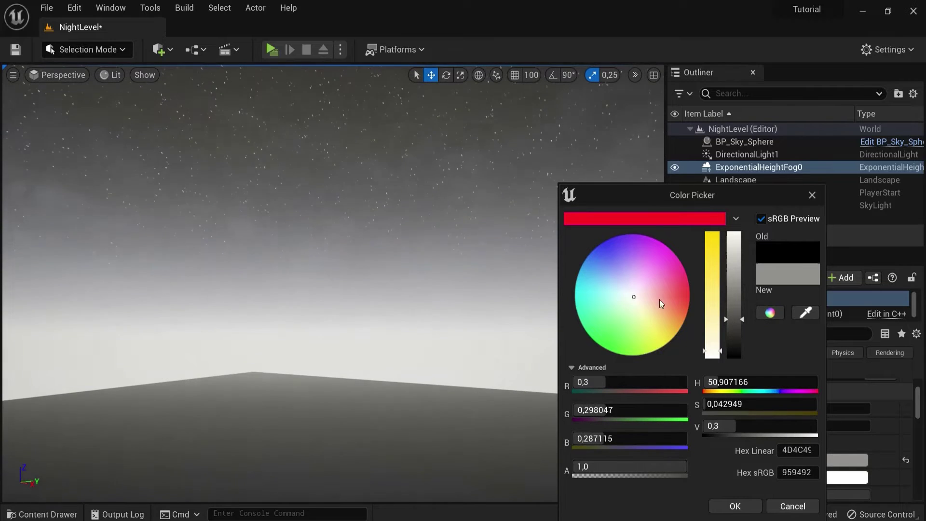
left_click_drag(633, 302, 625, 305)
left_click_drag(740, 322, 740, 324)
left_click(742, 506)
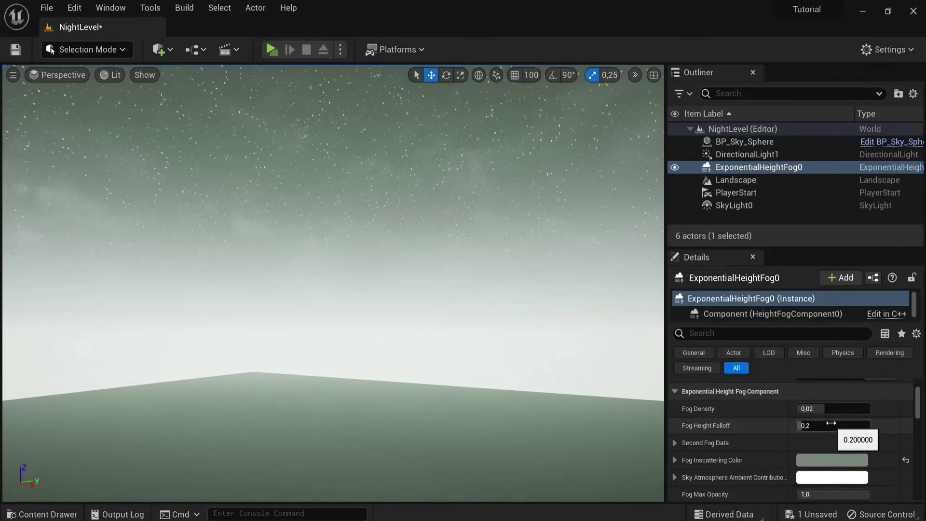
Step: Lower the height fog to density 0,0008 and falloff about 1,2, toggling the fog's visibility to compare
left_click_drag(832, 406, 849, 427)
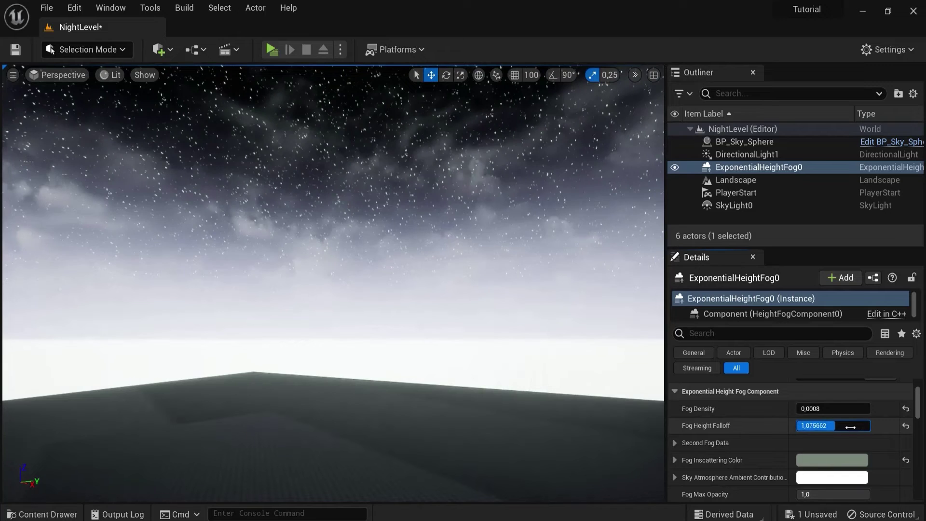
left_click(674, 168)
left_click(675, 167)
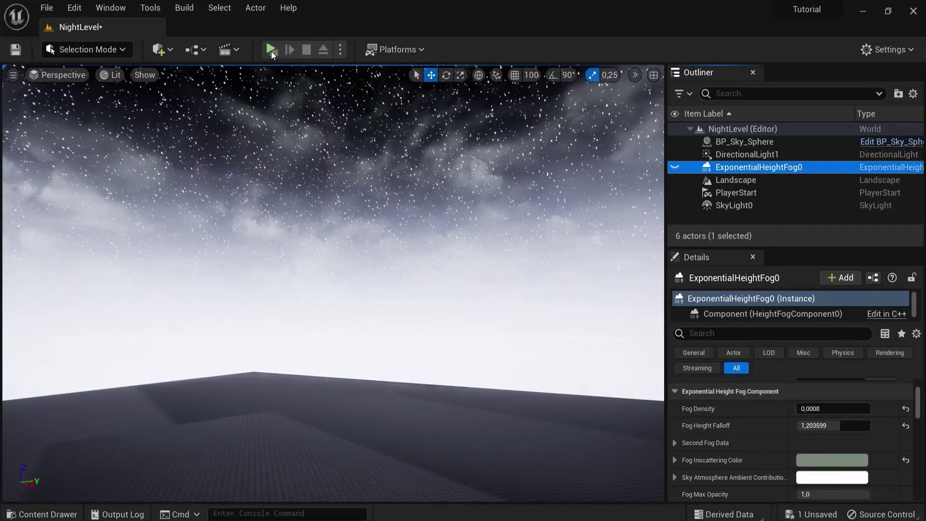
Step: Play-test the night level twice, running the character forward and exiting each session with Esc
left_click(272, 49)
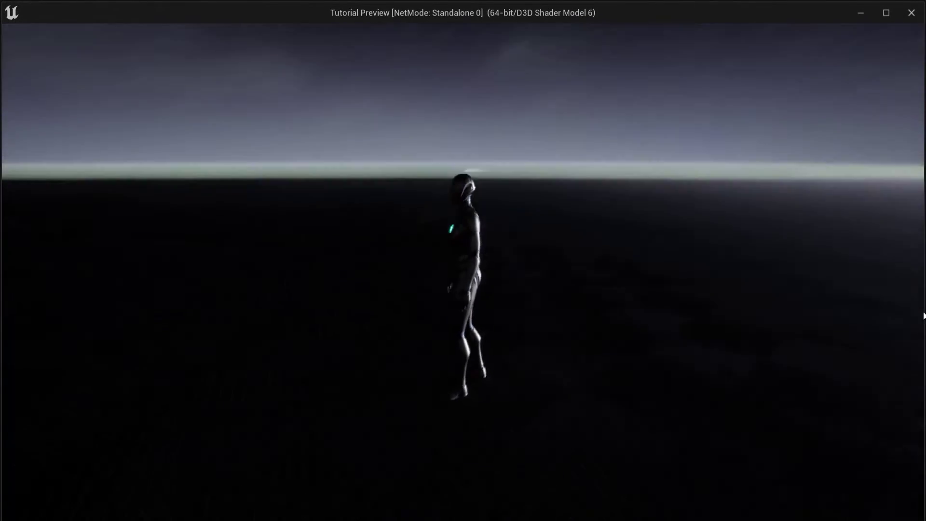
key("w")
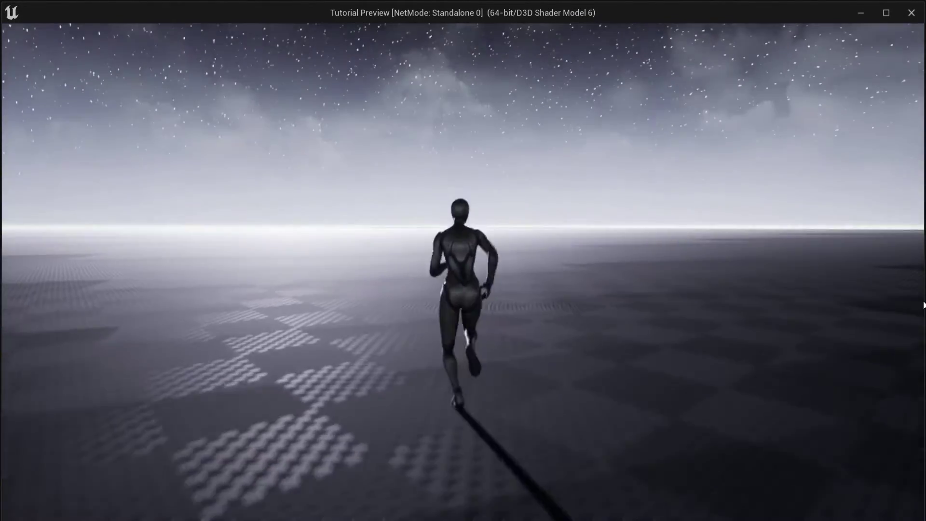
key("Escape")
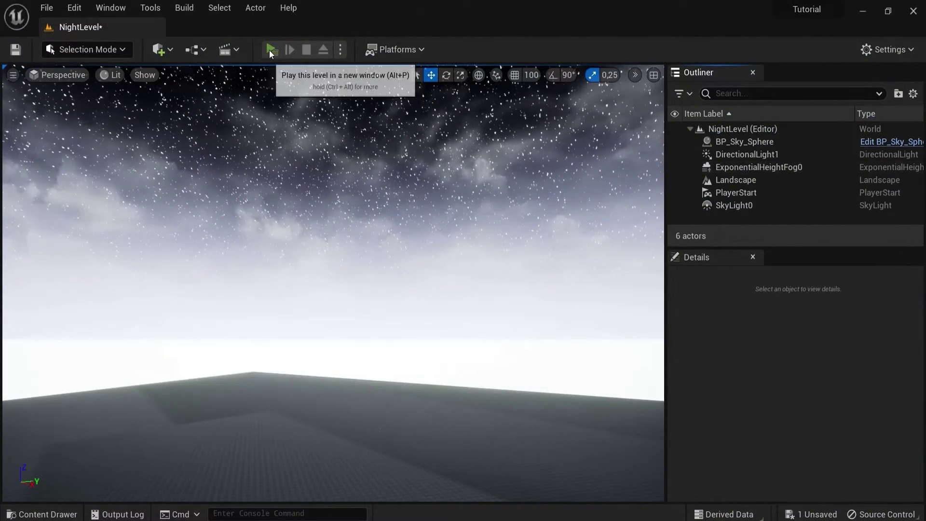
left_click(271, 50)
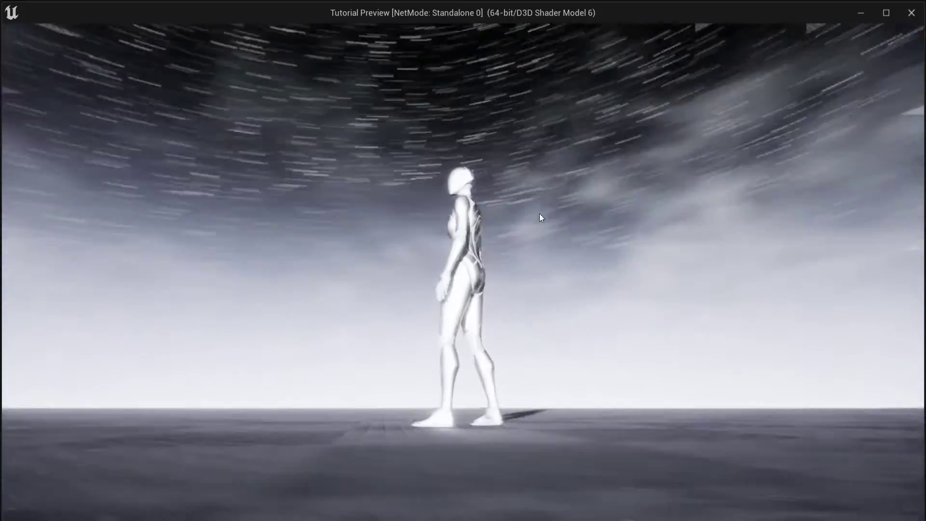
key("Escape")
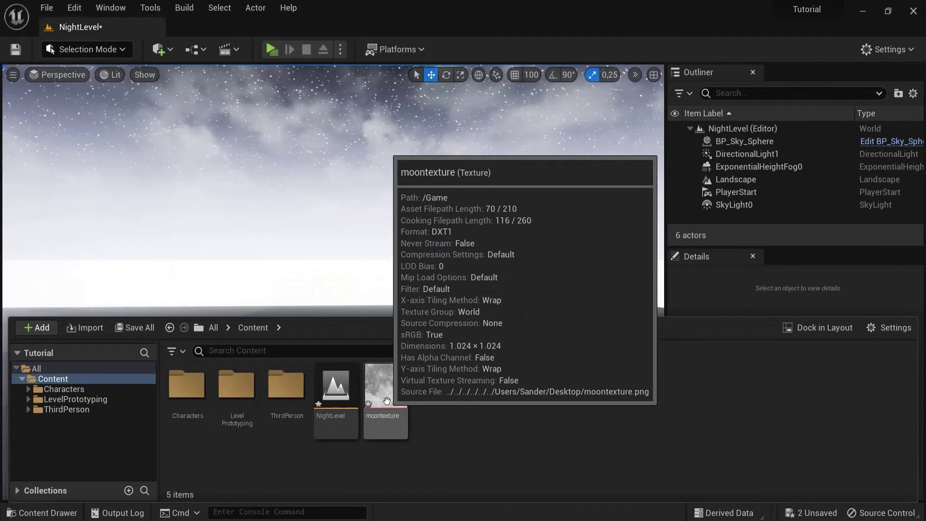
Step: Inspect the 1024×1024 moontexture asset, then choose a Sphere from the Quick Add Shapes menu
double_click(387, 401)
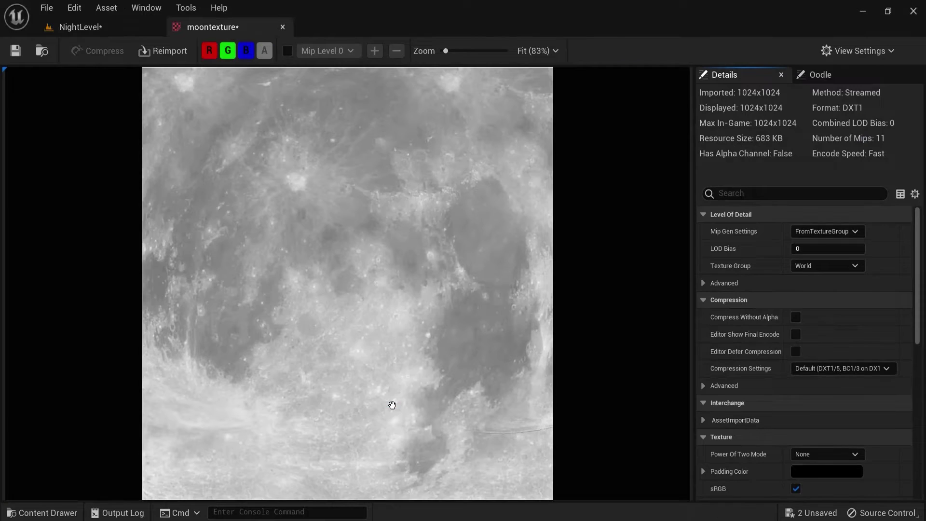
left_click(283, 27)
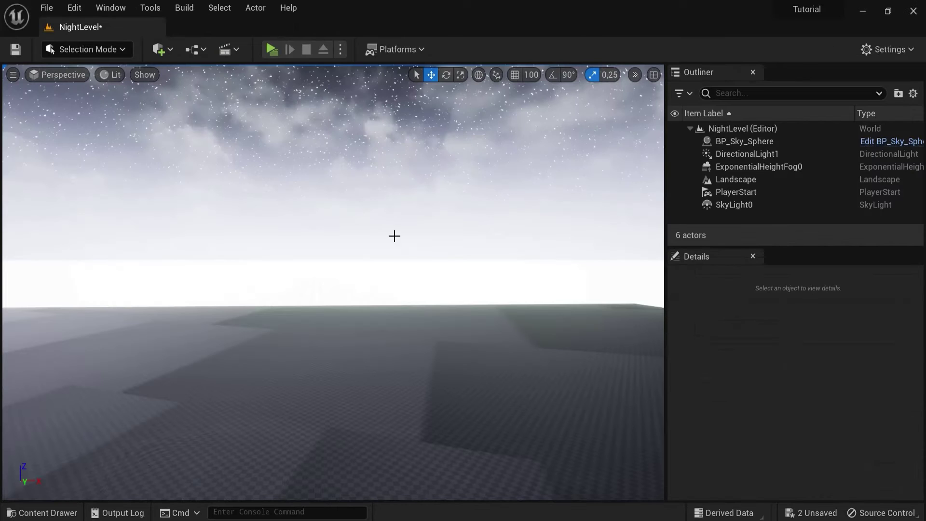
left_click(160, 50)
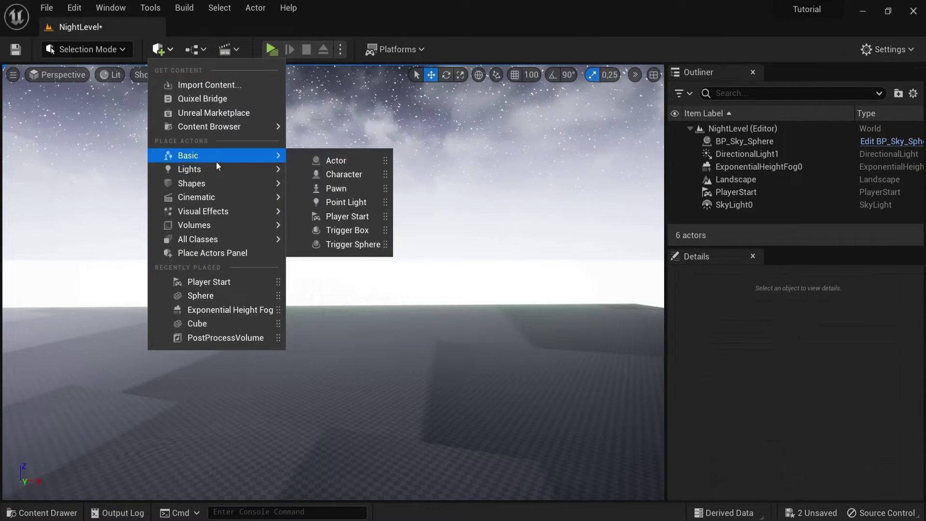
mouse_move(215, 187)
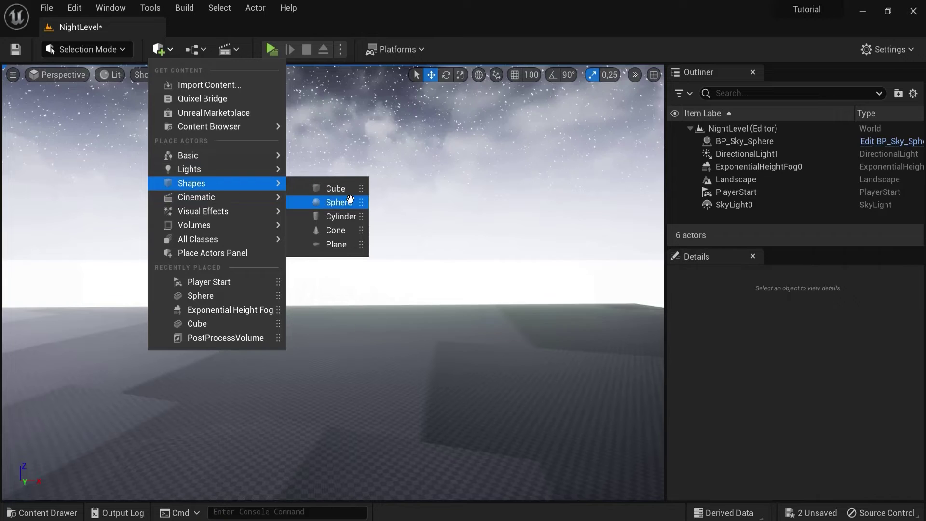
Step: Drop the Sphere into the level and scale it up to a much larger size
left_click_drag(341, 205, 459, 225)
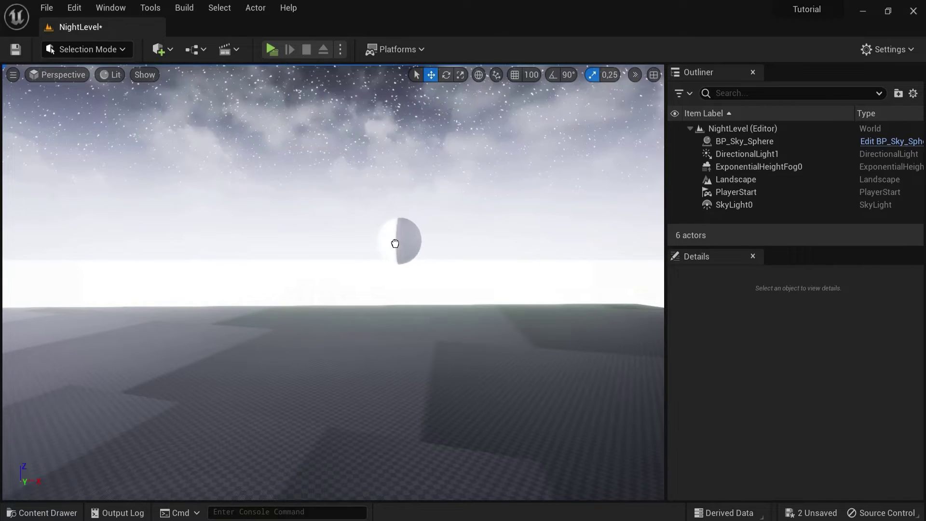
left_click_drag(403, 246, 401, 247)
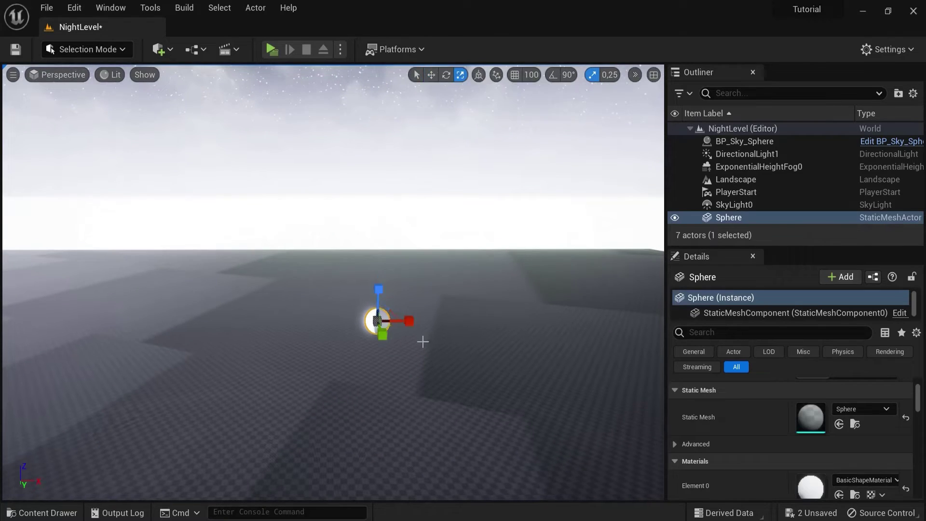
left_click_drag(381, 322, 799, 36)
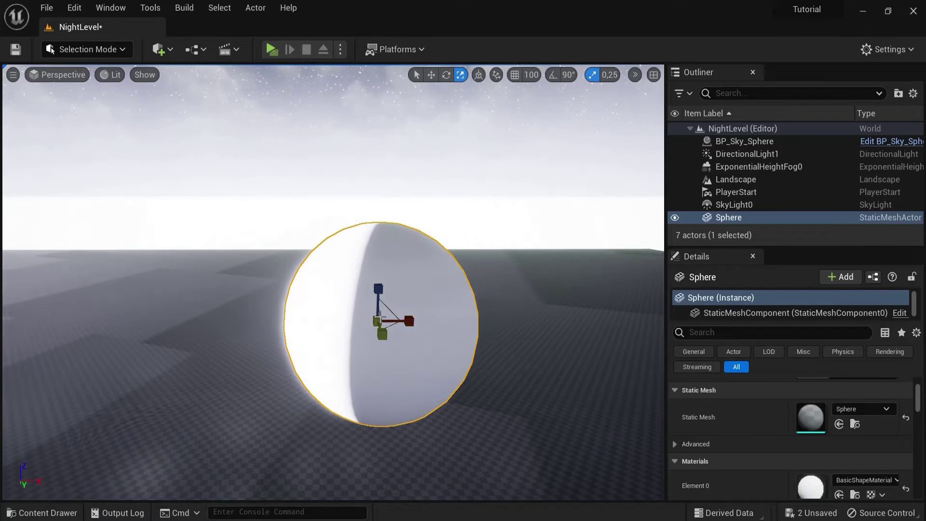
key("w")
key("s")
right_click_drag(471, 322, 511, 371)
Step: Adjust the viewport camera speed and raise the sphere high into the starry sky
left_click(634, 74)
mouse_move(713, 133)
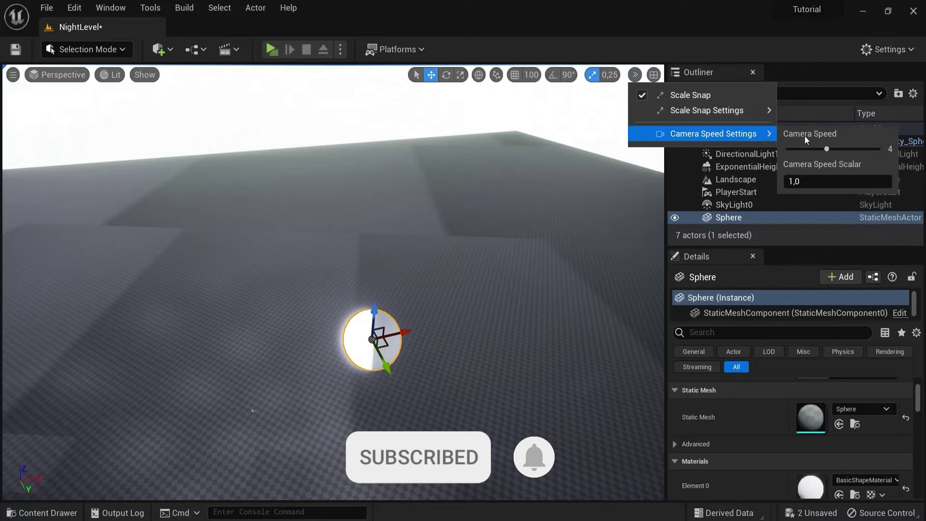
key("s")
mouse_move(398, 331)
right_mouse_down()
mouse_move(386, 304)
mouse_move(398, 331)
right_mouse_up()
left_click_drag(404, 193, 408, 168)
right_click_drag(415, 212, 282, 409)
Step: Create moontexture_Mat from the moontexture asset and apply it to the Sphere
key("w")
left_click(36, 512)
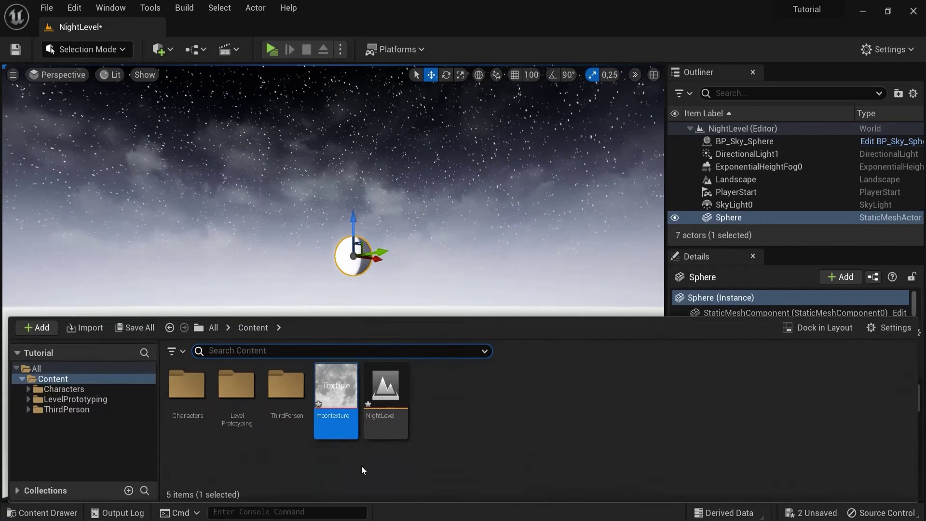
right_click(338, 398)
left_click(422, 131)
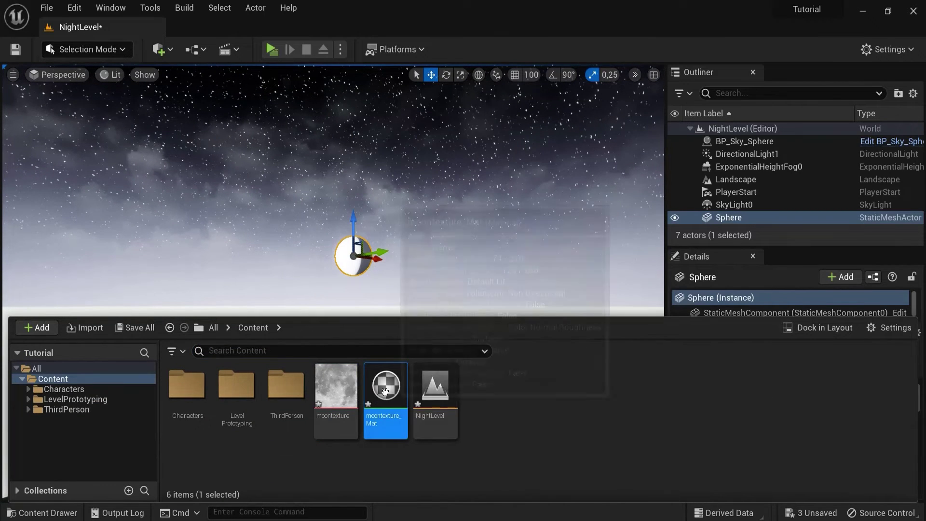
left_click_drag(385, 391, 360, 289)
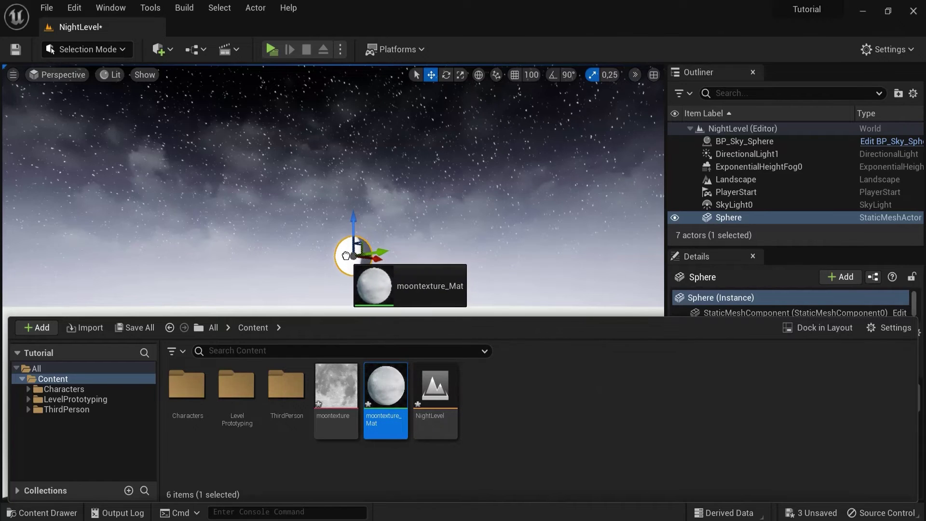
left_click_drag(346, 255, 348, 256)
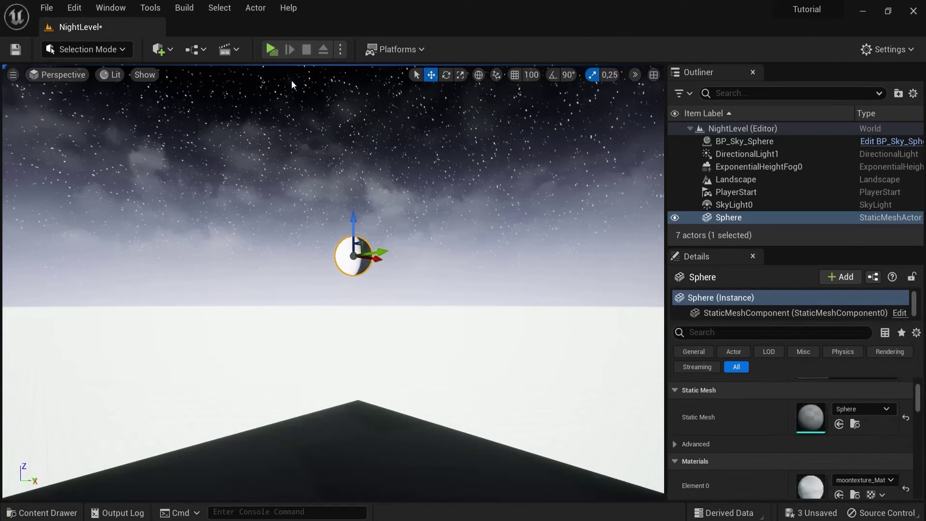
key("alt+p")
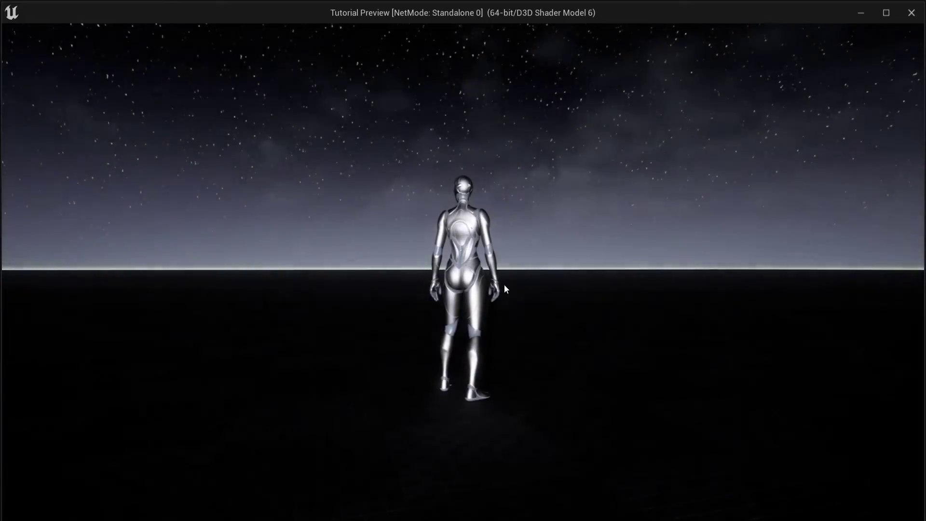
key("w")
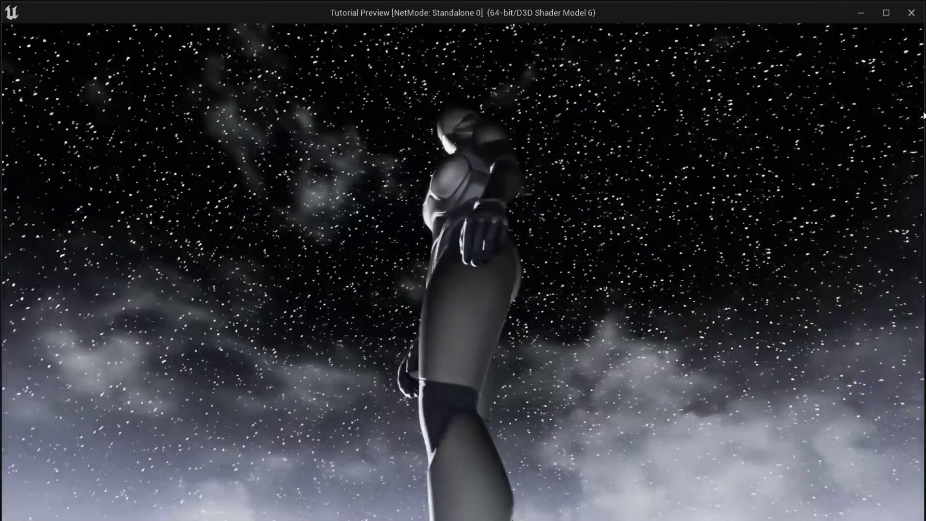
key("w")
key("s")
key("a")
key("Escape")
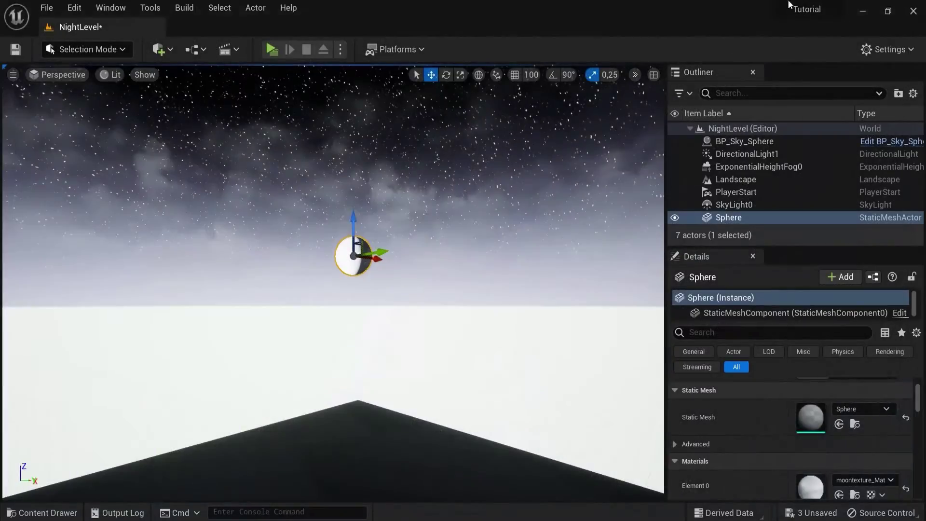
Step: Rotate the directional light with Ctrl+L so moonlight hits the sphere from a new angle
right_click_drag(448, 280, 429, 277)
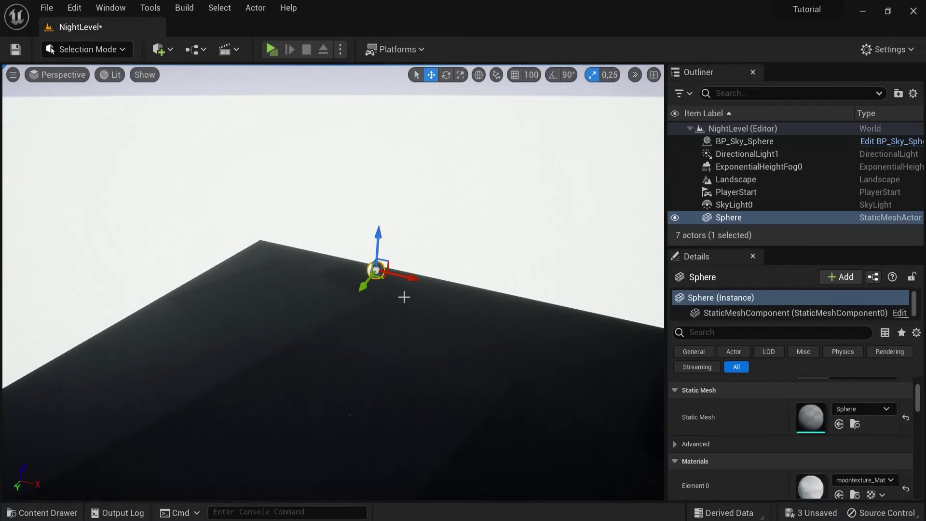
key("ctrl+l")
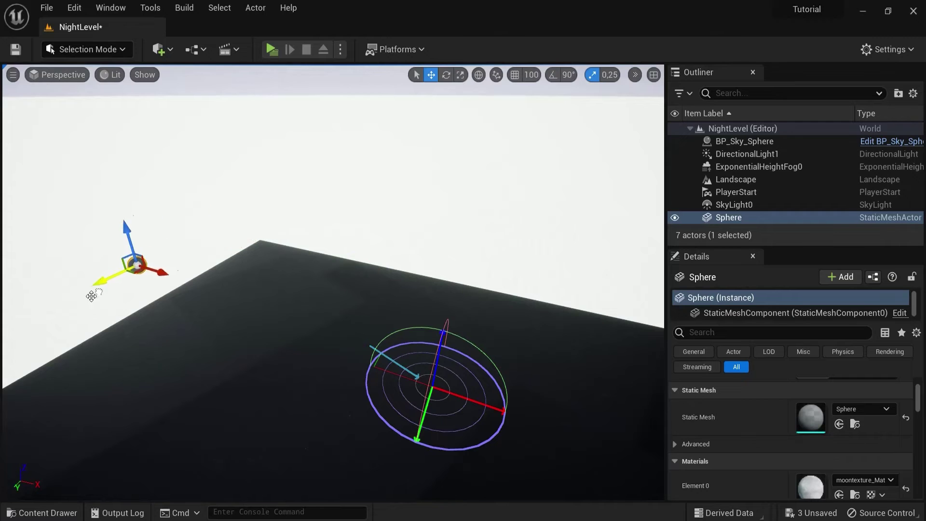
right_click_drag(398, 295, 421, 292)
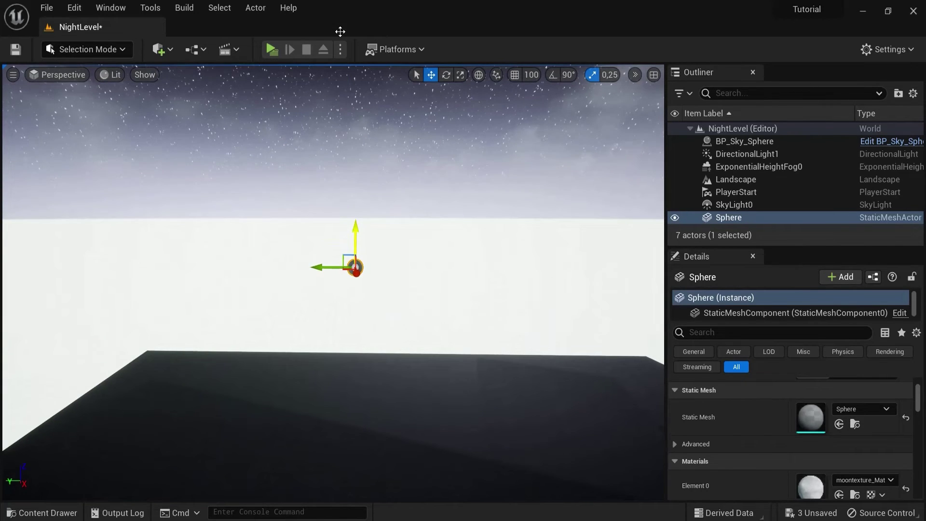
Step: Play the level and look up at the lit crescent moon among the stars
left_click(268, 49)
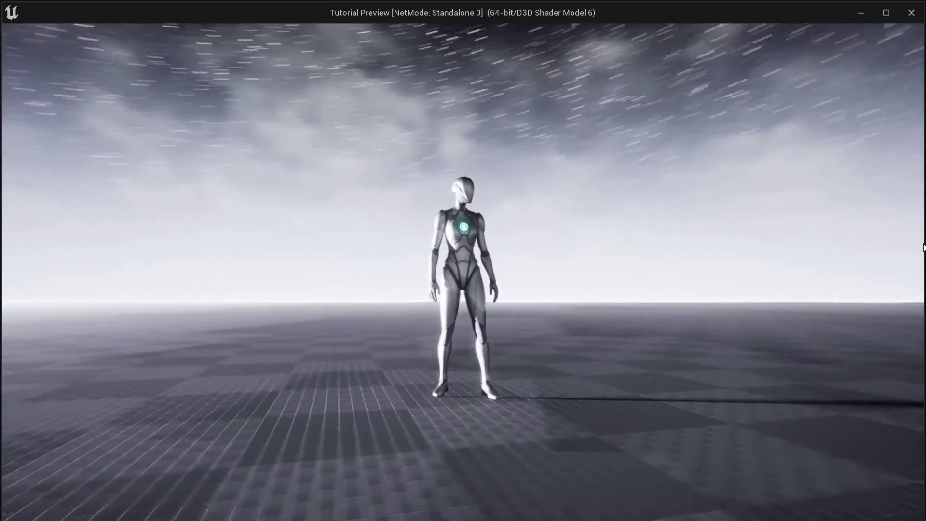
key("w")
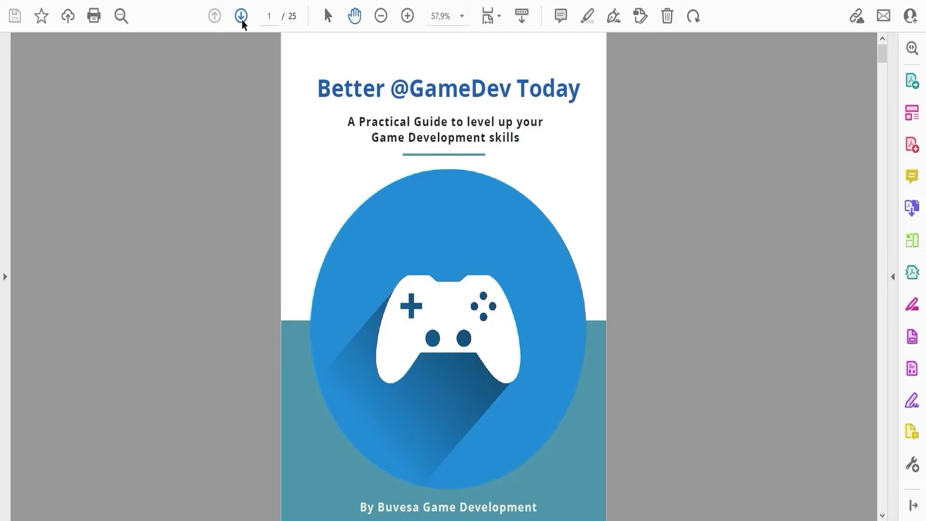
left_click(241, 17)
mouse_move(882, 72)
left_mouse_down()
mouse_move(879, 474)
mouse_move(881, 54)
left_mouse_up()
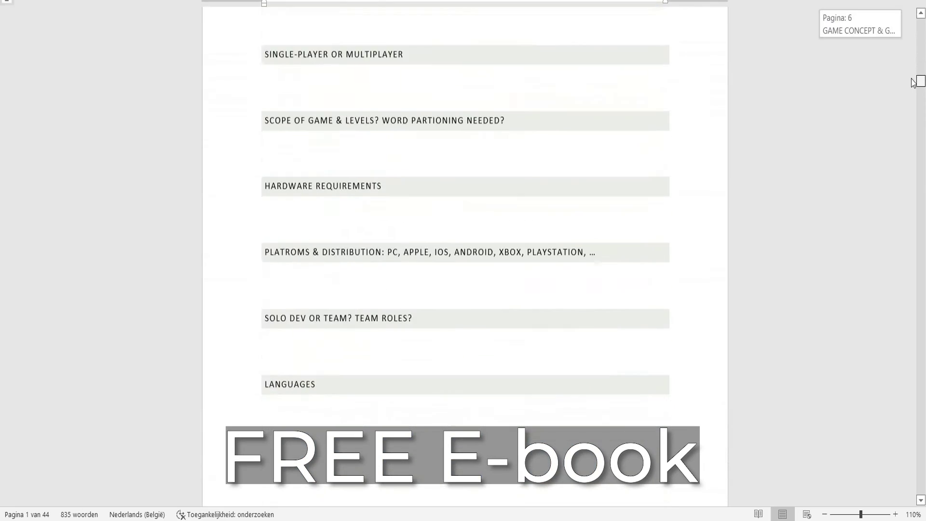
left_click_drag(910, 82, 910, 122)
left_click(318, 377)
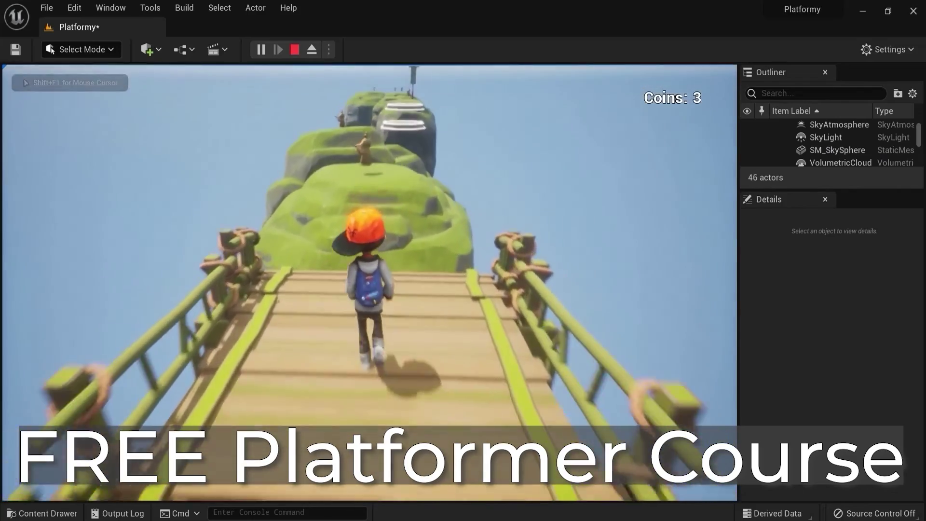
Step: Play the Asian_Village_Demo level, running through the village, casting lightning and fighting the dragon
key("space")
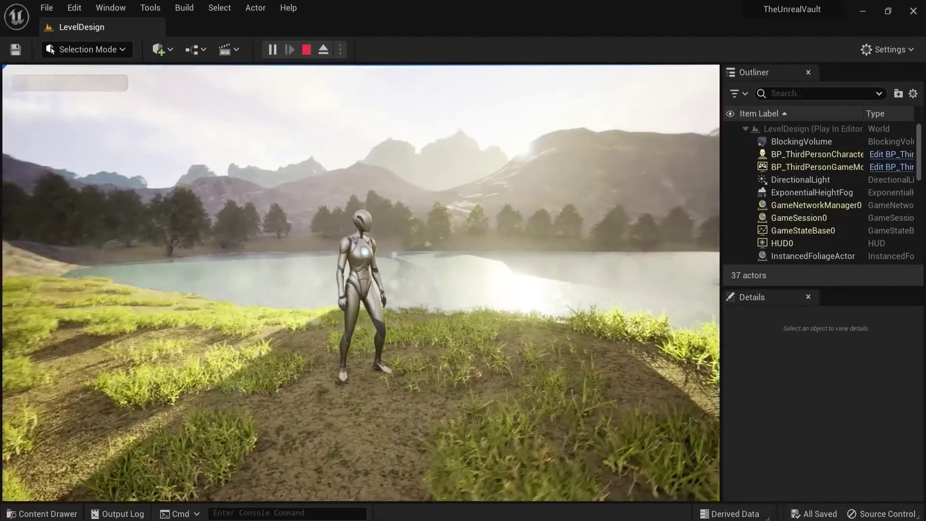
key("d")
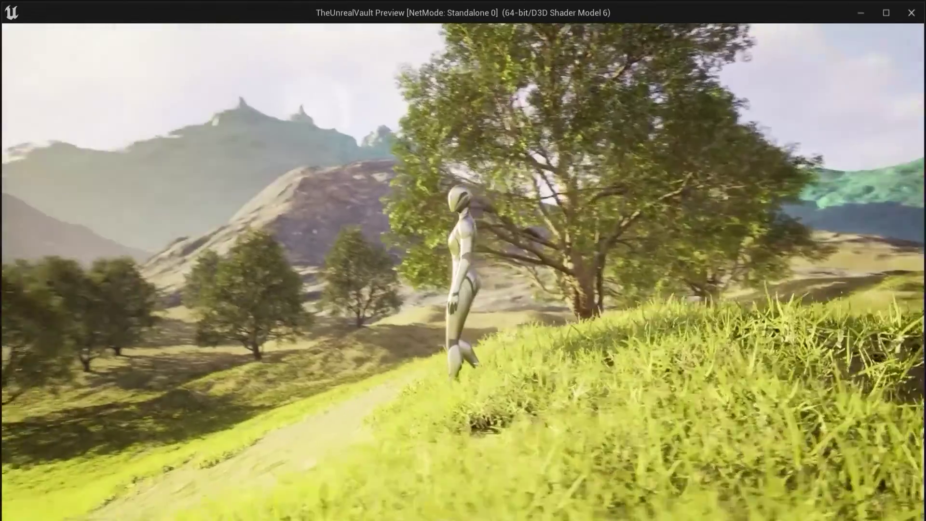
key("w")
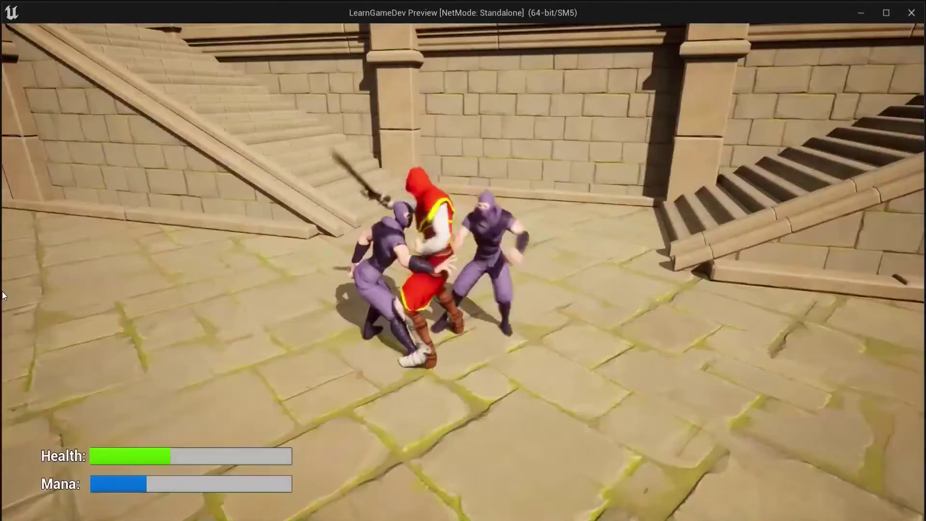
key("1")
key("w")
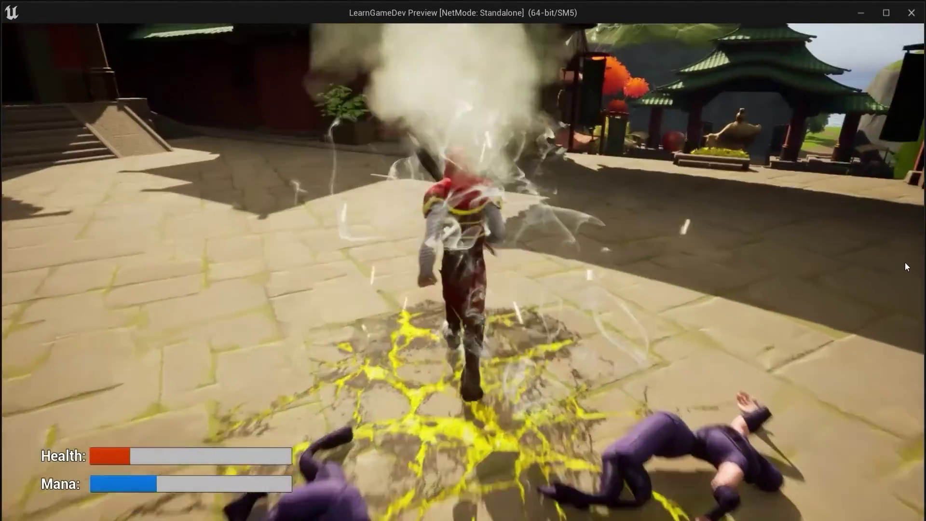
key("w")
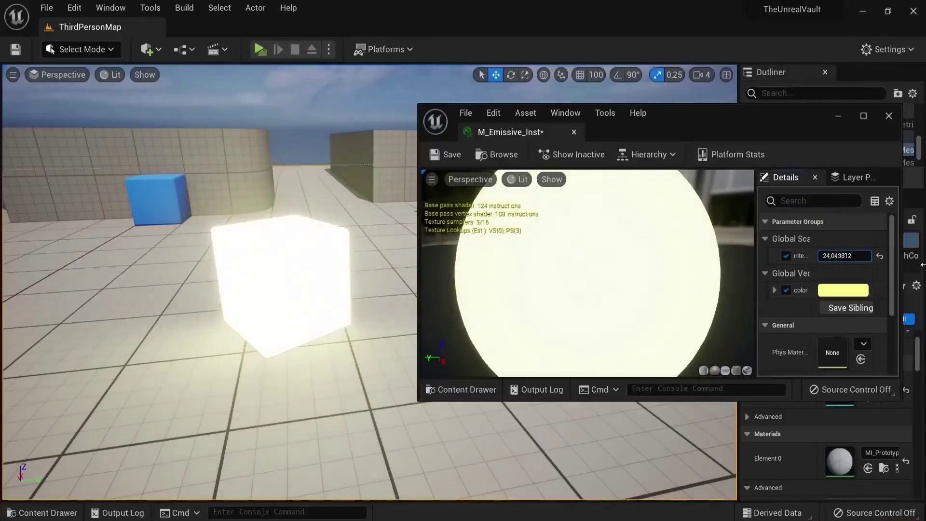
left_click_drag(922, 264, 922, 268)
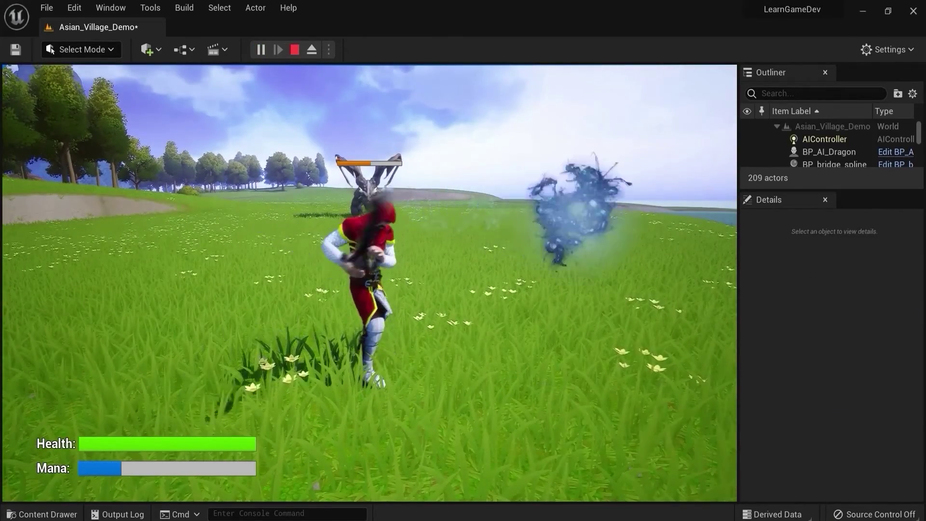
key("d")
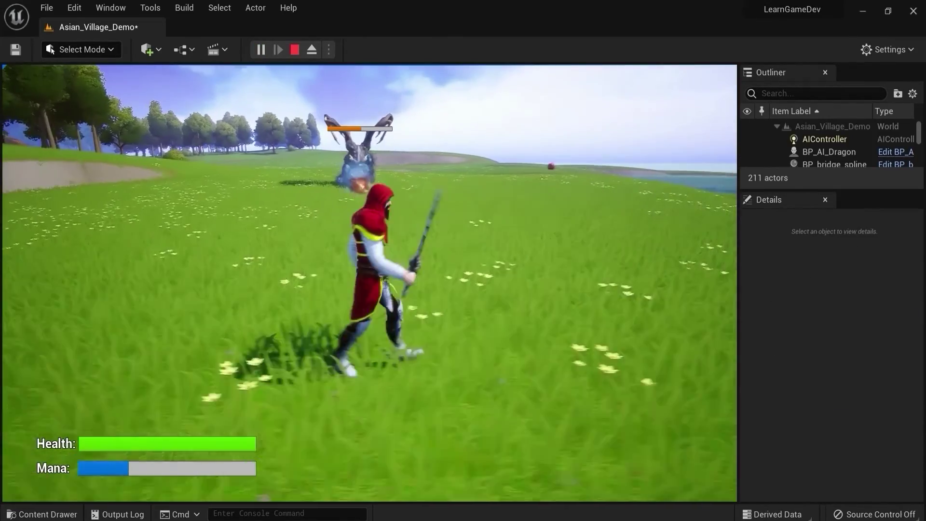
key("d")
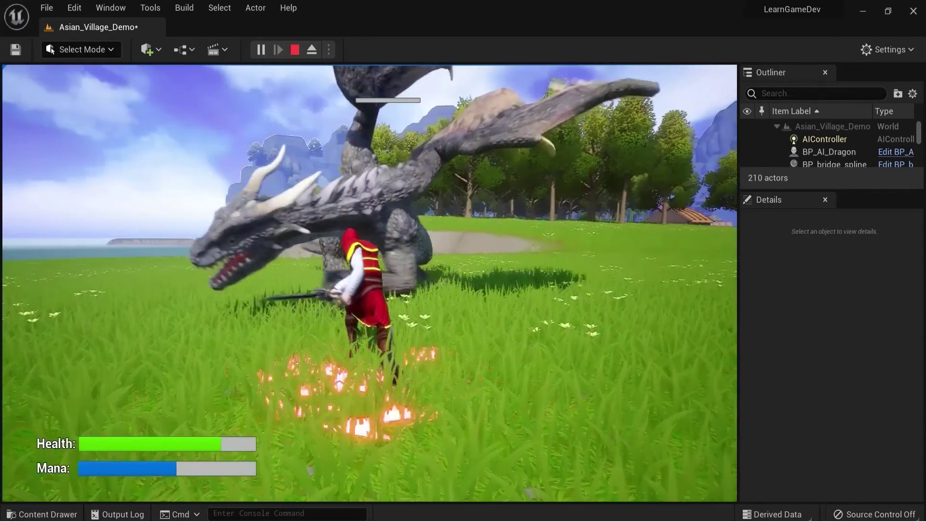